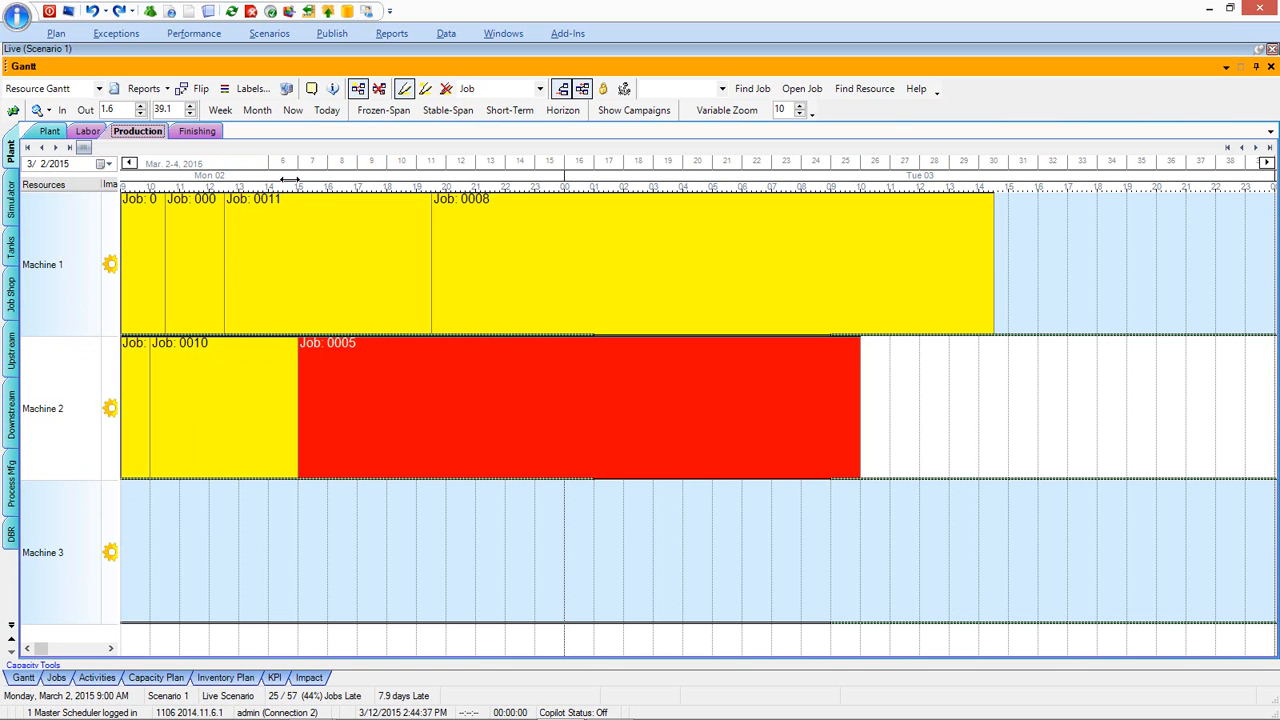
Rescale the Production Gantt timeline to show about 15 hours of March 2, 2015
drag(291, 186, 797, 188)
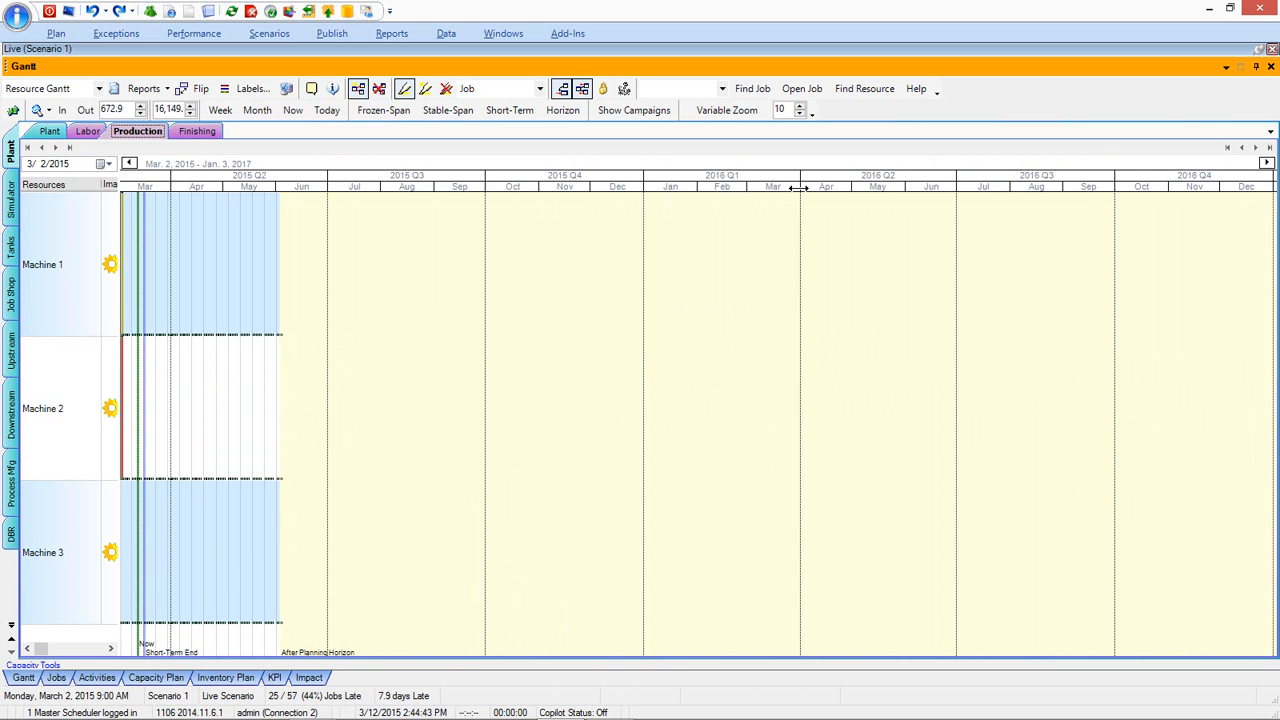
drag(797, 188, 260, 192)
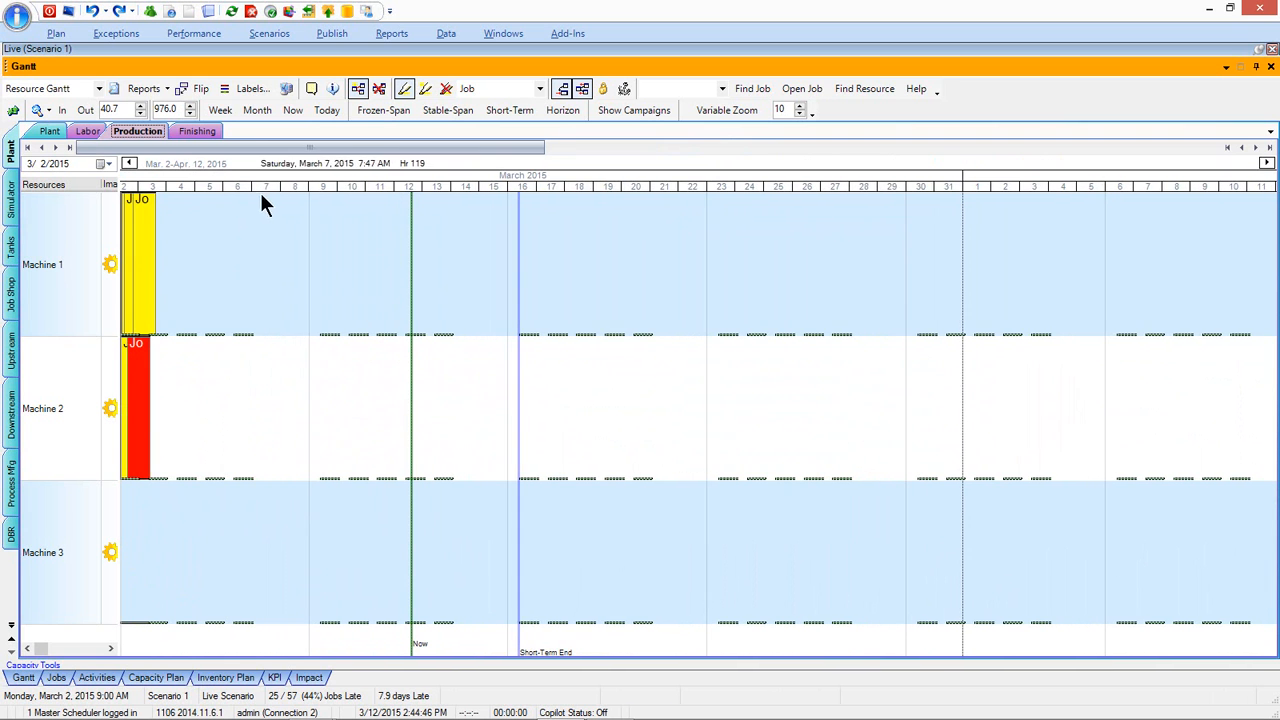
click(220, 110)
drag(735, 183, 332, 182)
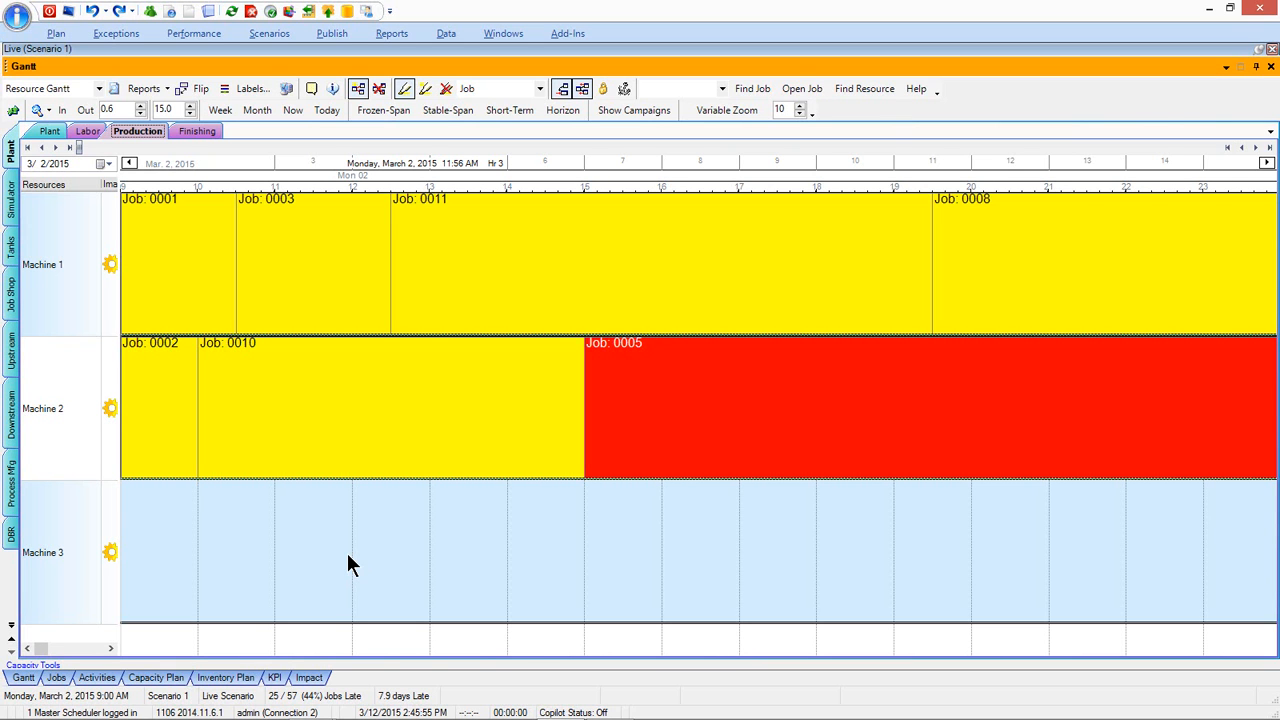
List Machine 1's scheduled activities and move the Customer column directly after SlackDays
click(103, 683)
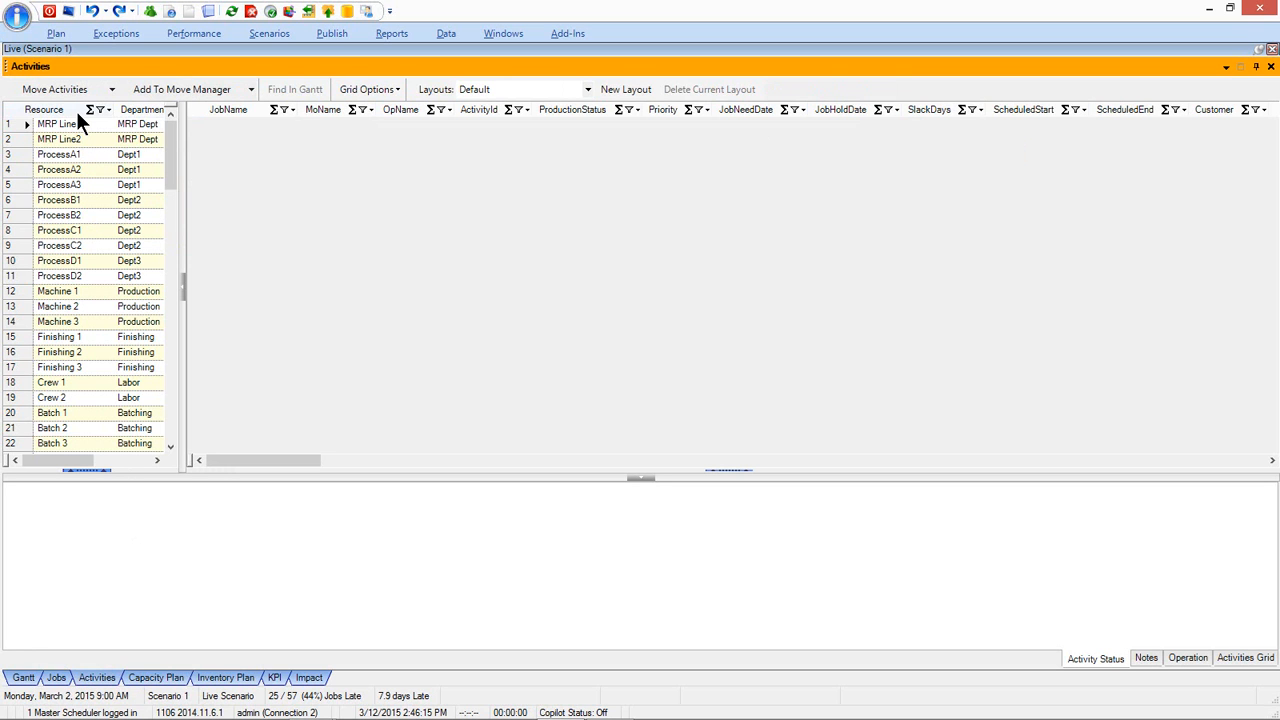
click(25, 290)
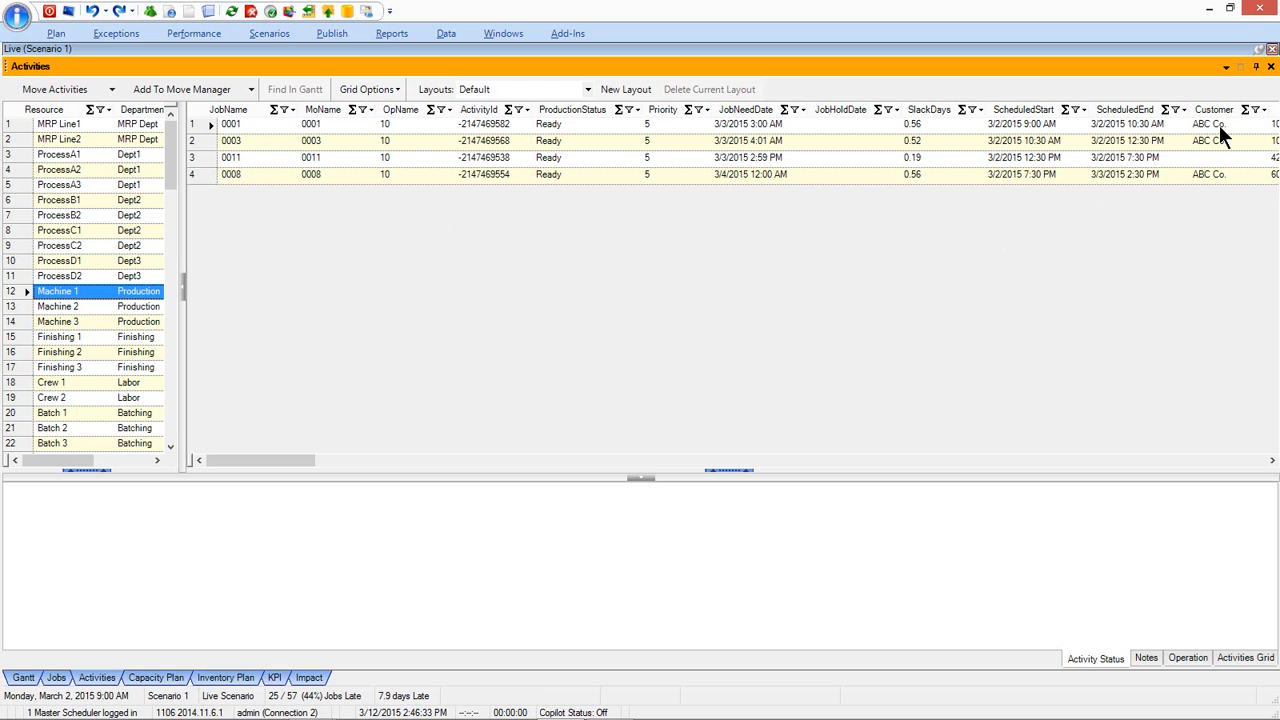
drag(1224, 107, 989, 111)
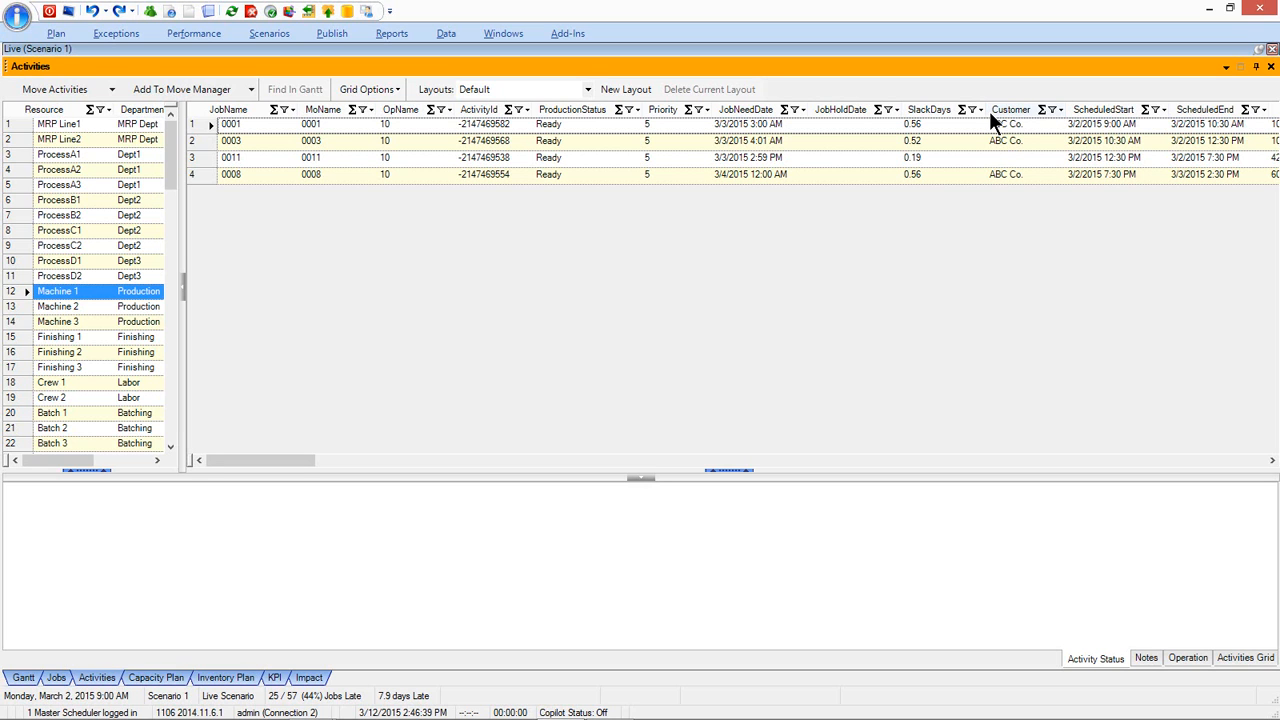
Inspect the Customer column's filter choices and the scheduled start and end of job 0001 without changing them
click(1052, 112)
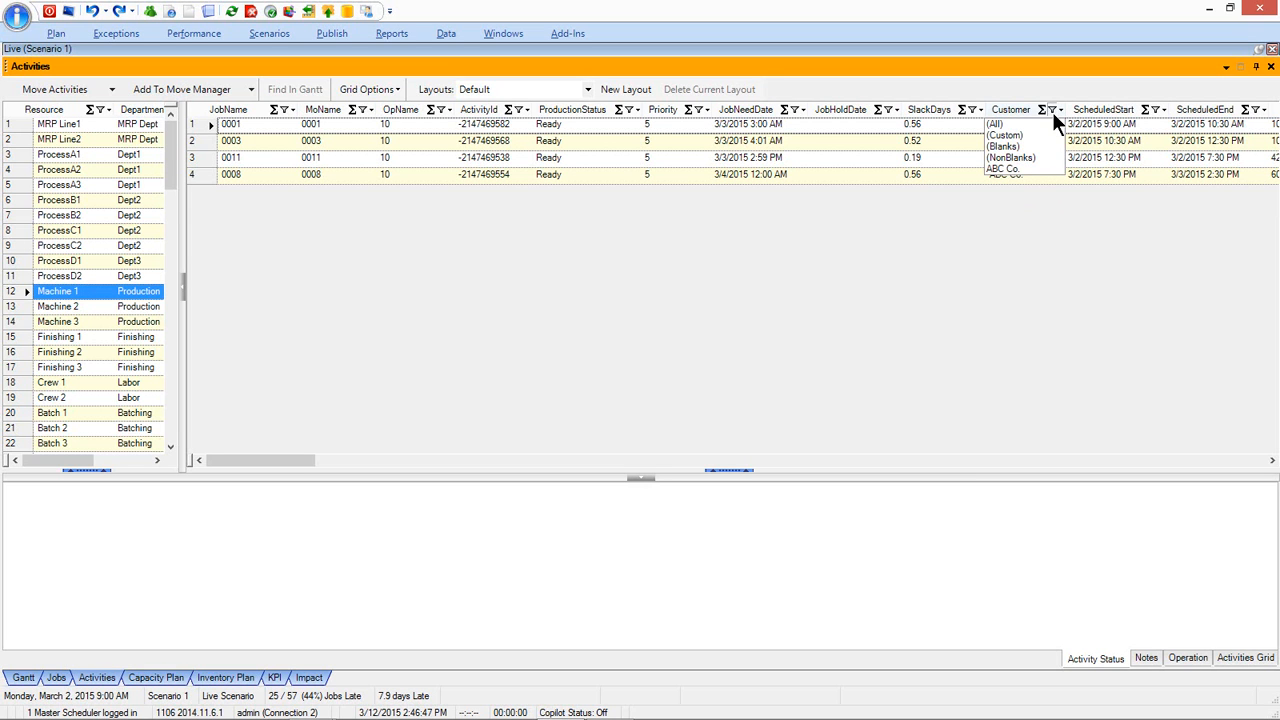
click(1030, 214)
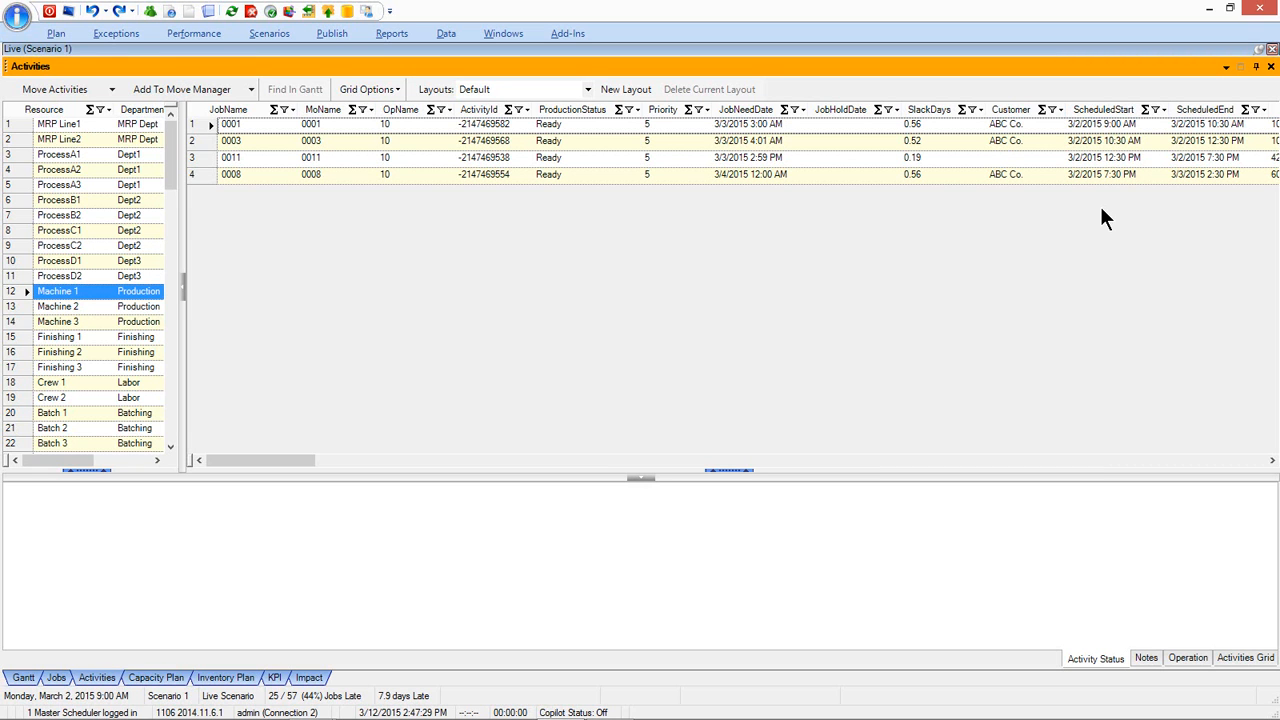
click(1118, 125)
click(1195, 125)
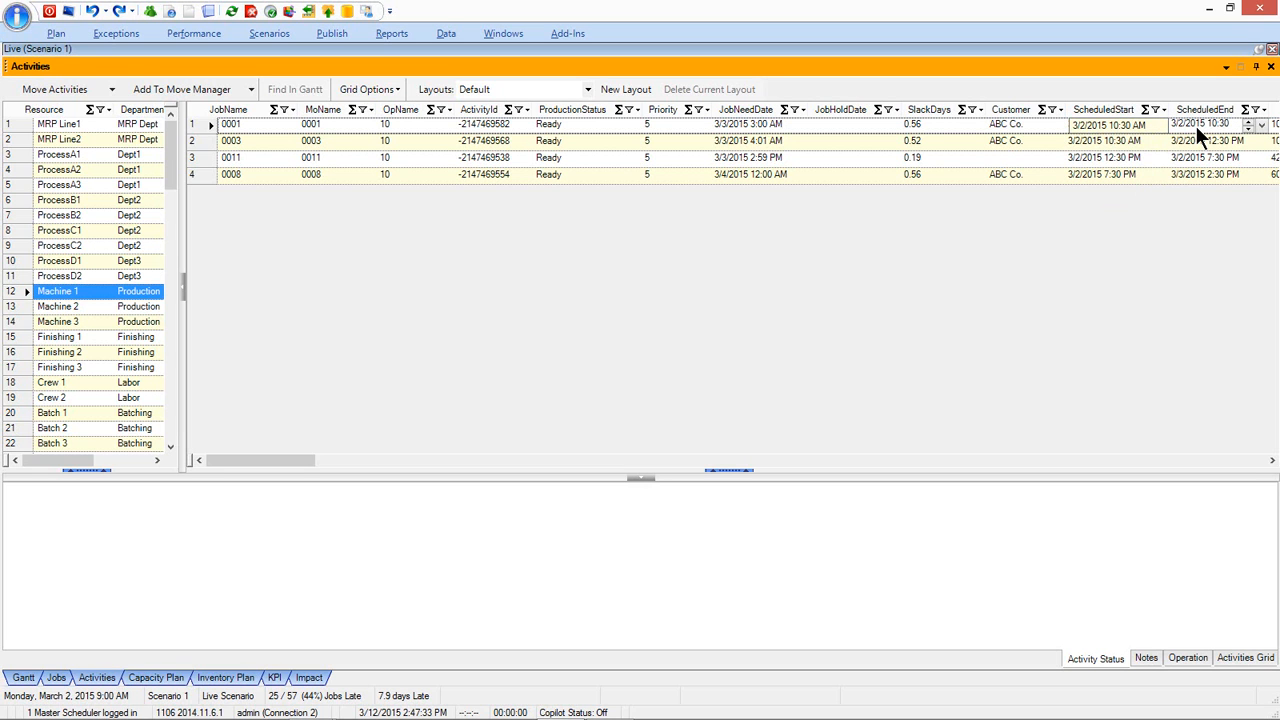
key(Escape)
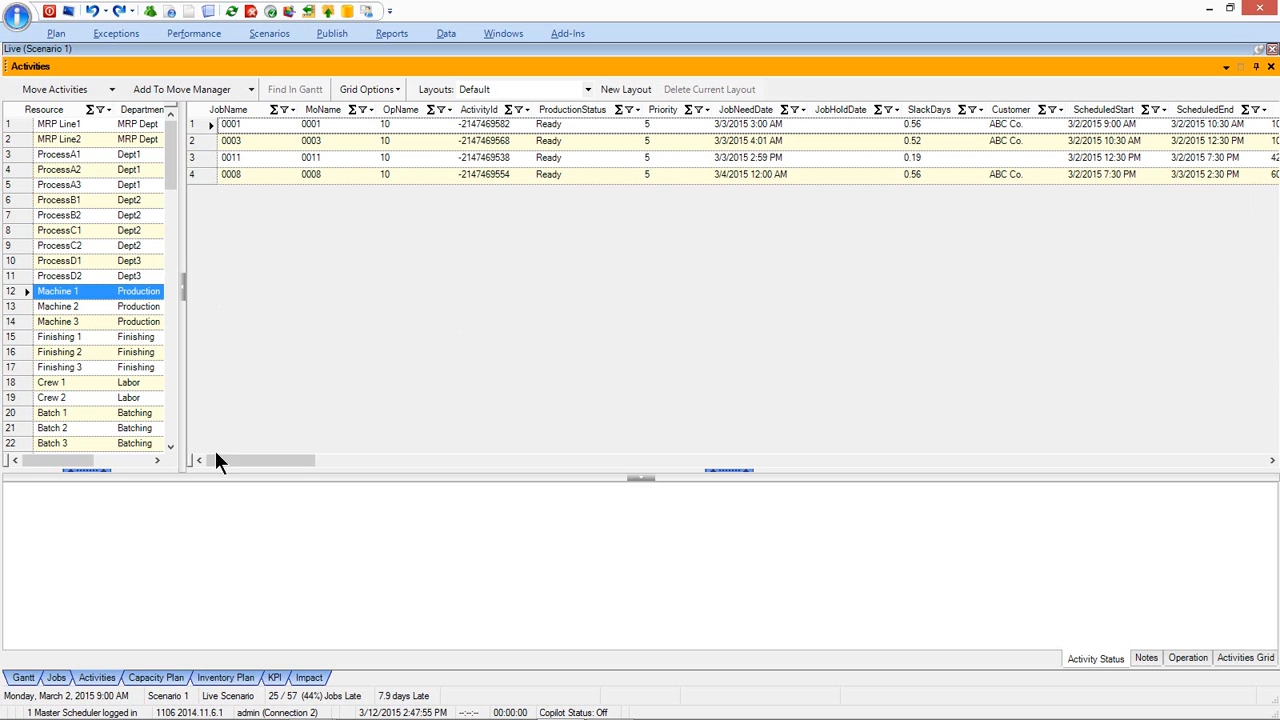
Move job 0005 ahead of job 0002 at the start of Machine 2's schedule in the Gantt
click(22, 678)
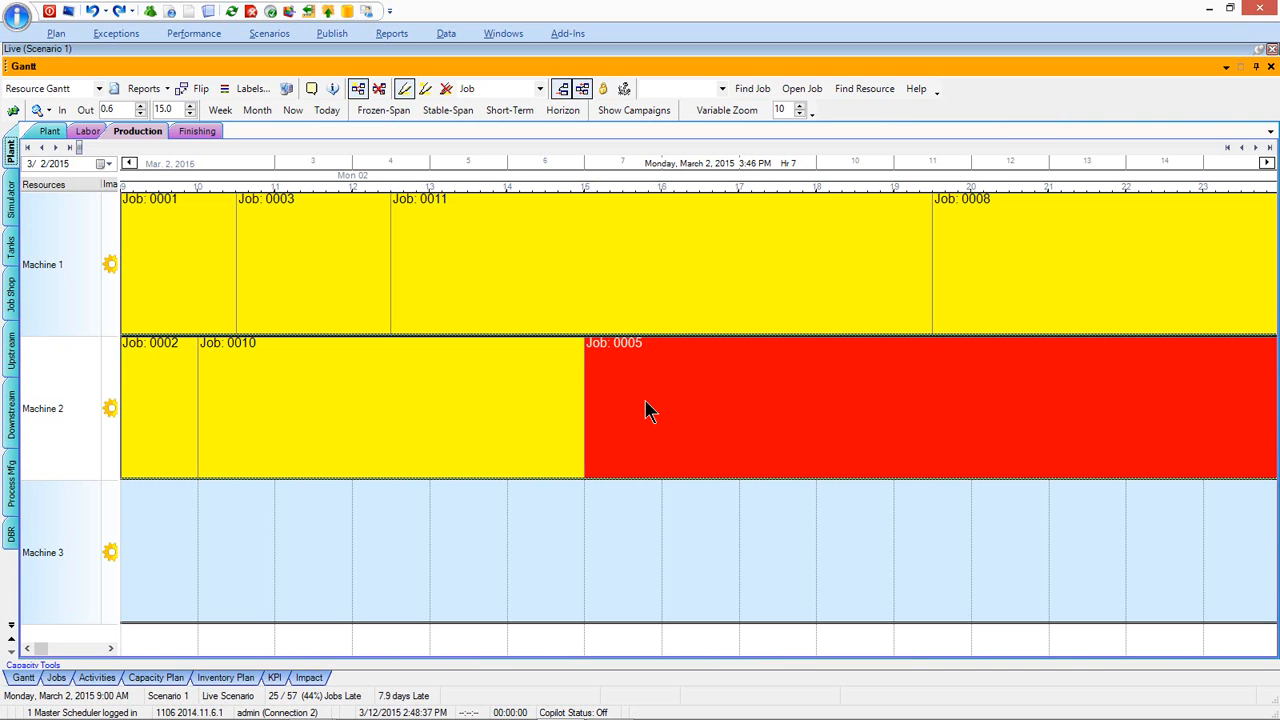
drag(855, 392, 389, 387)
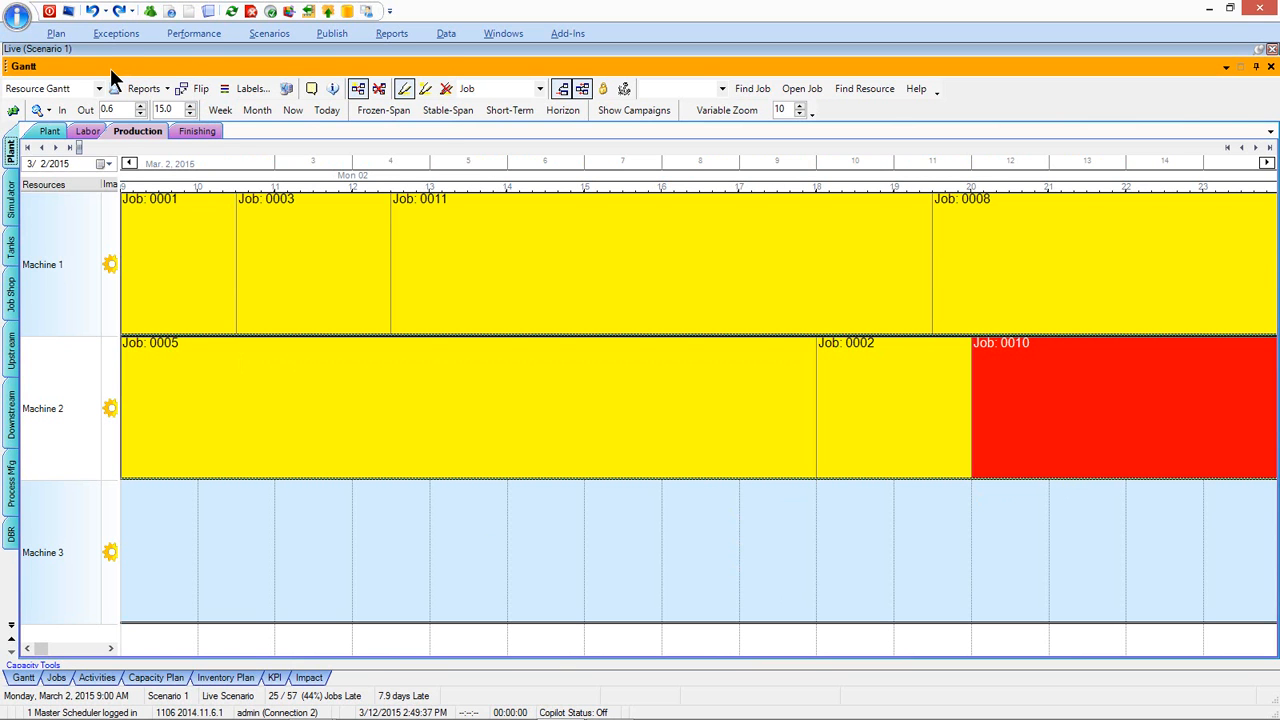
Undo the job move from the action history and check the schedule impact before returning to the Gantt
click(105, 12)
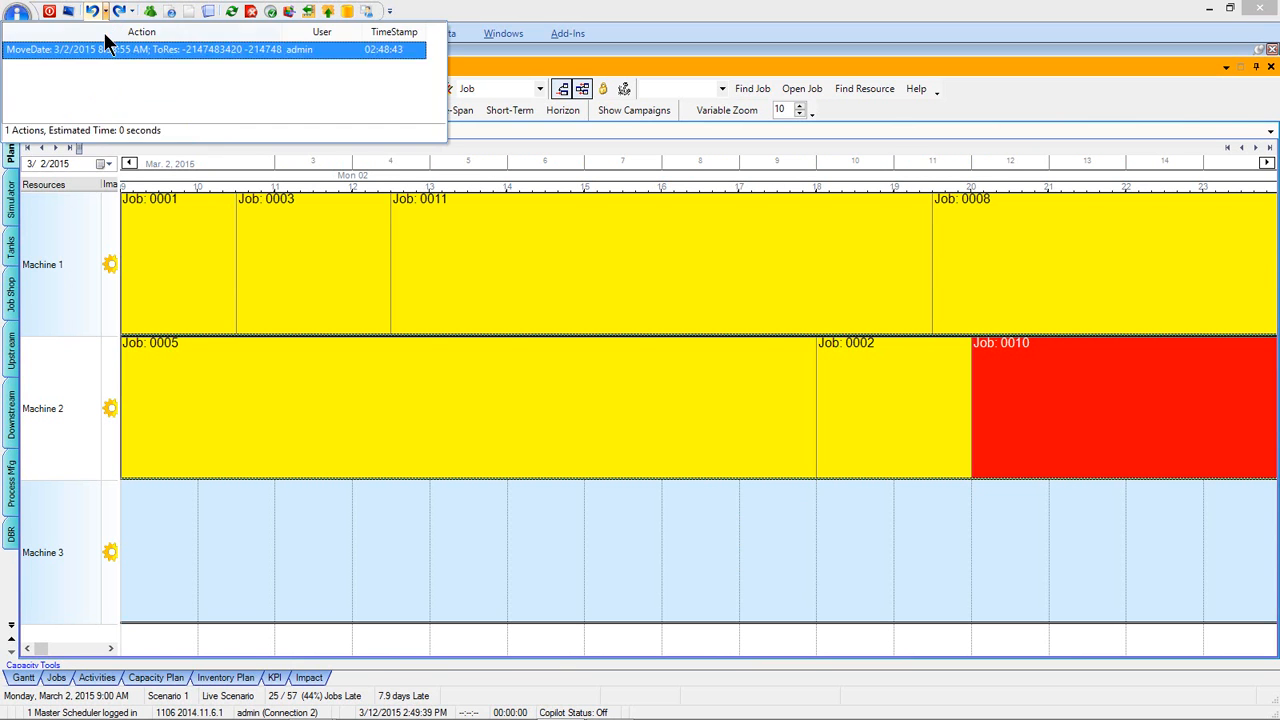
click(374, 54)
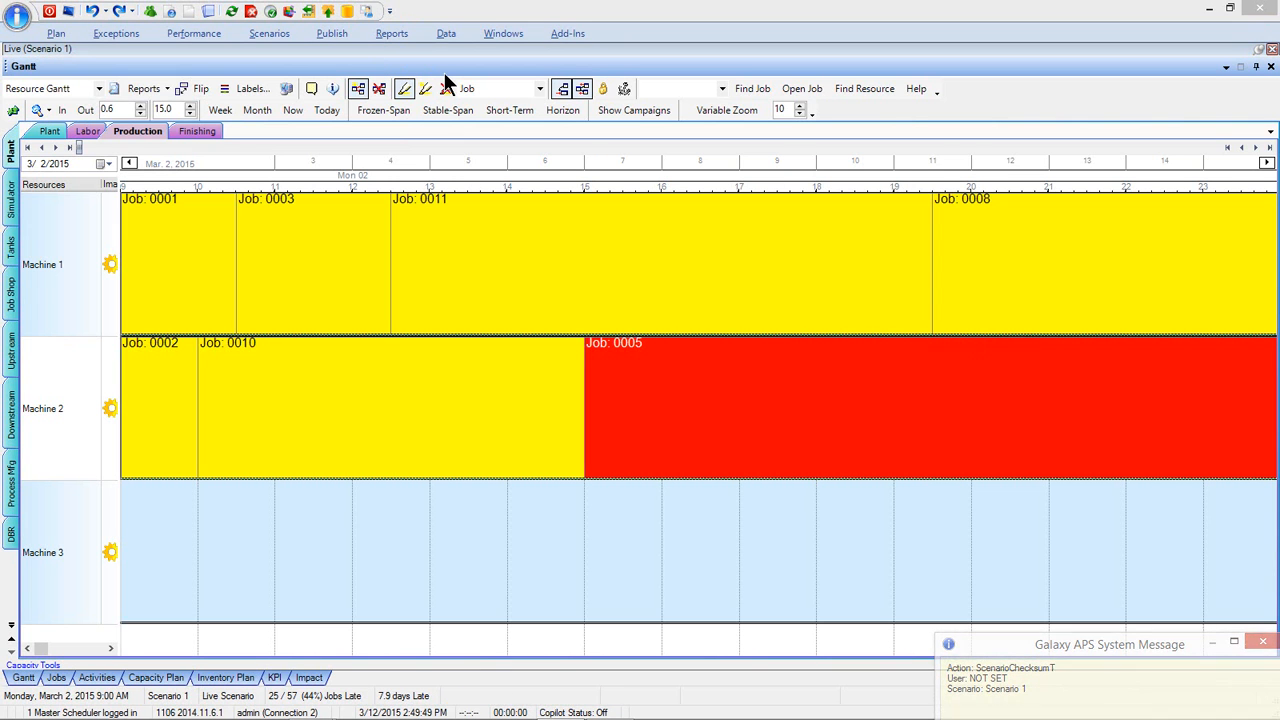
click(325, 677)
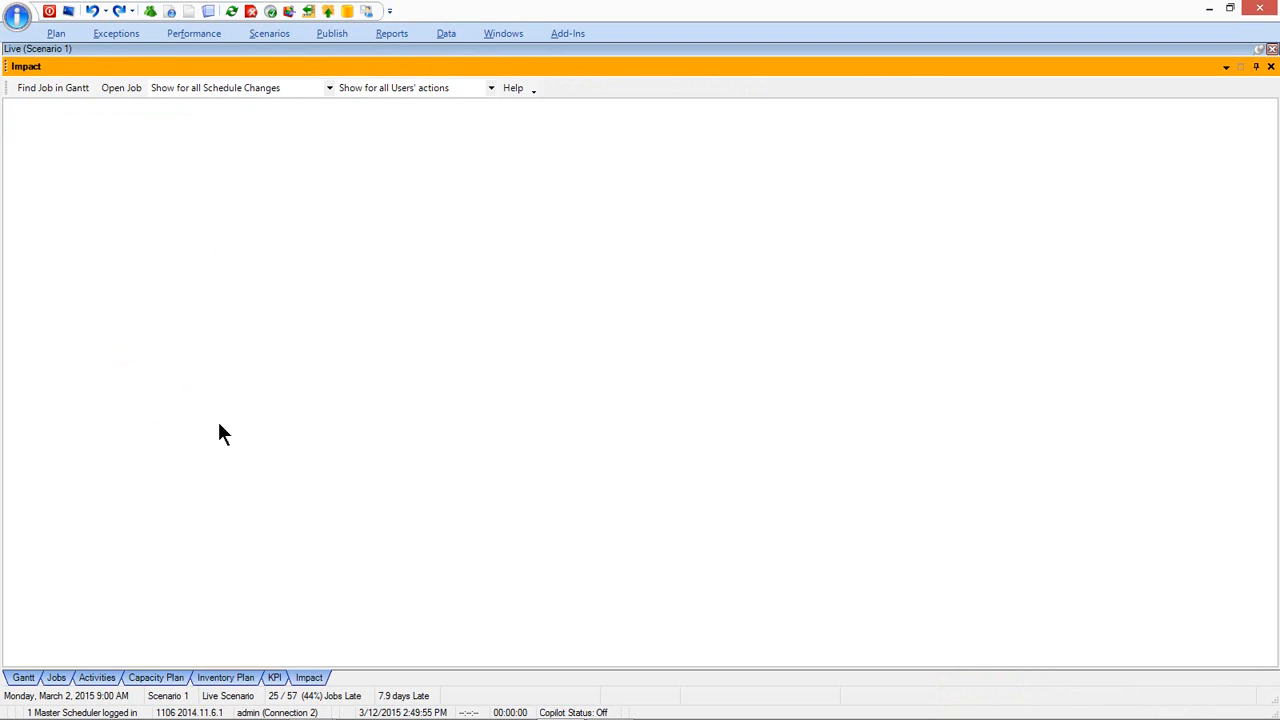
click(25, 679)
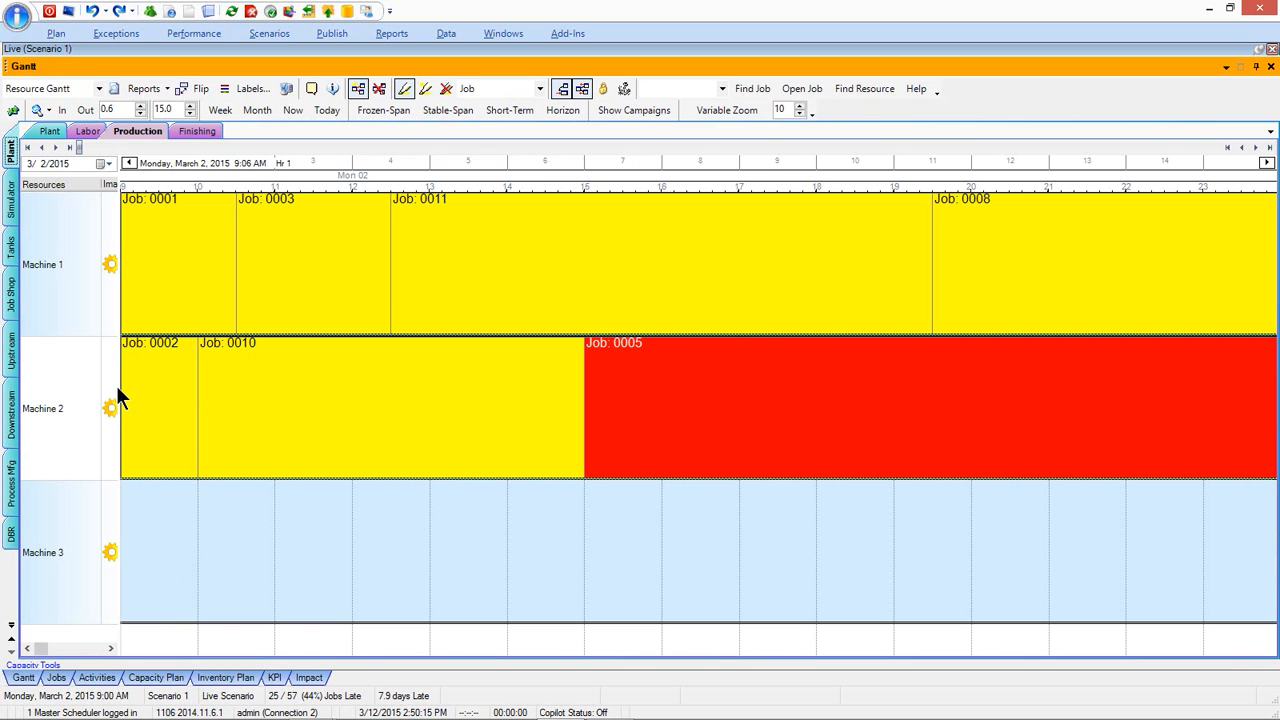
Widen the Gantt's resource columns, try to move job 0005 to Machine 3, and read and dismiss the resulting system message
drag(119, 388, 157, 391)
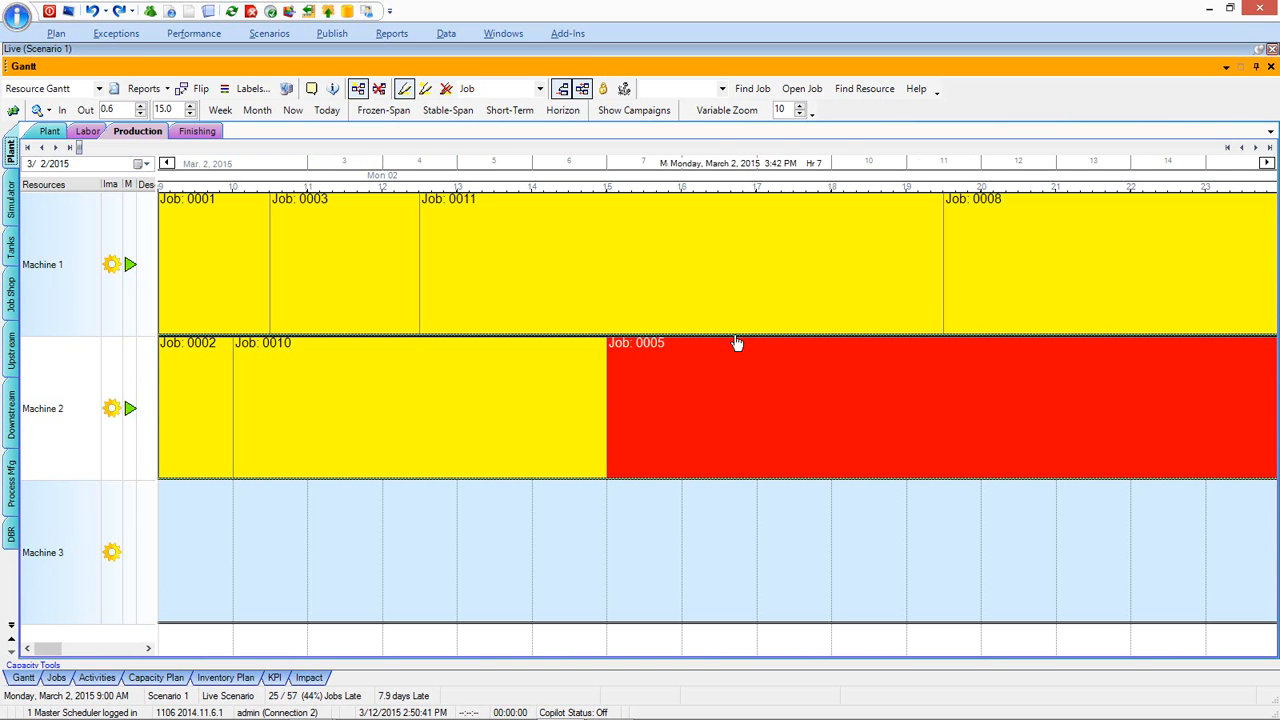
drag(800, 391, 357, 533)
drag(1016, 642, 505, 356)
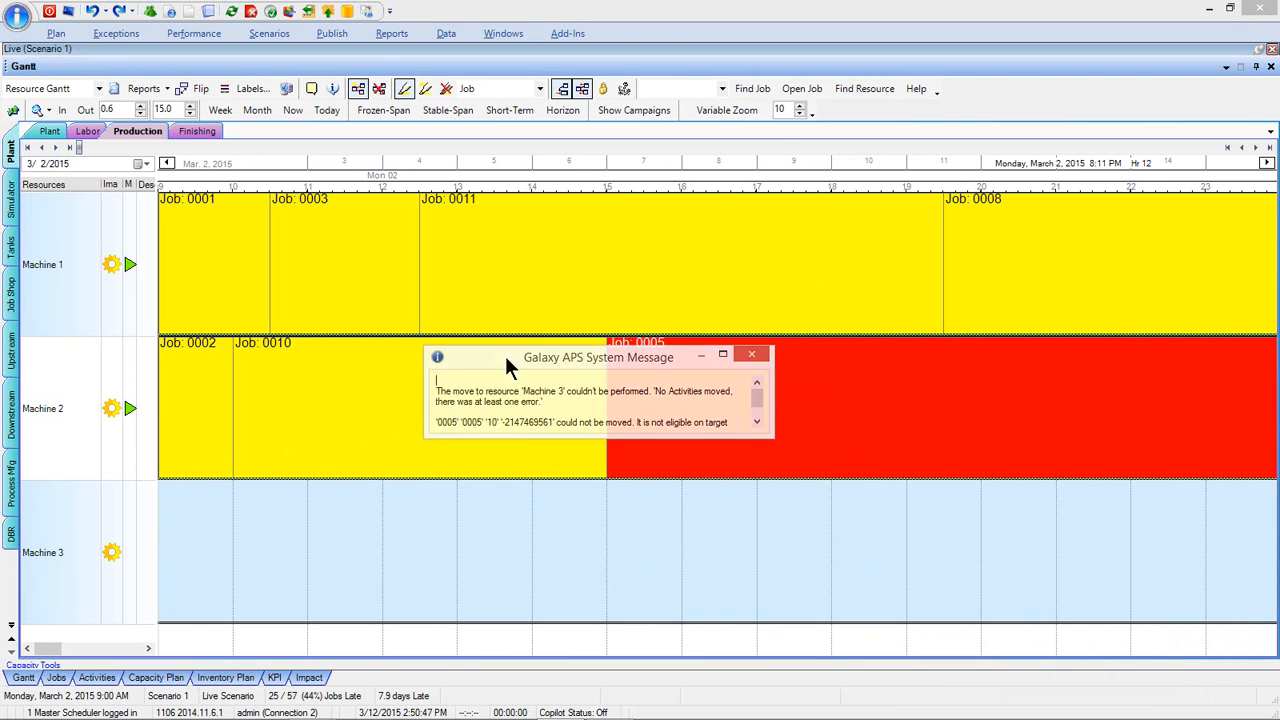
click(757, 425)
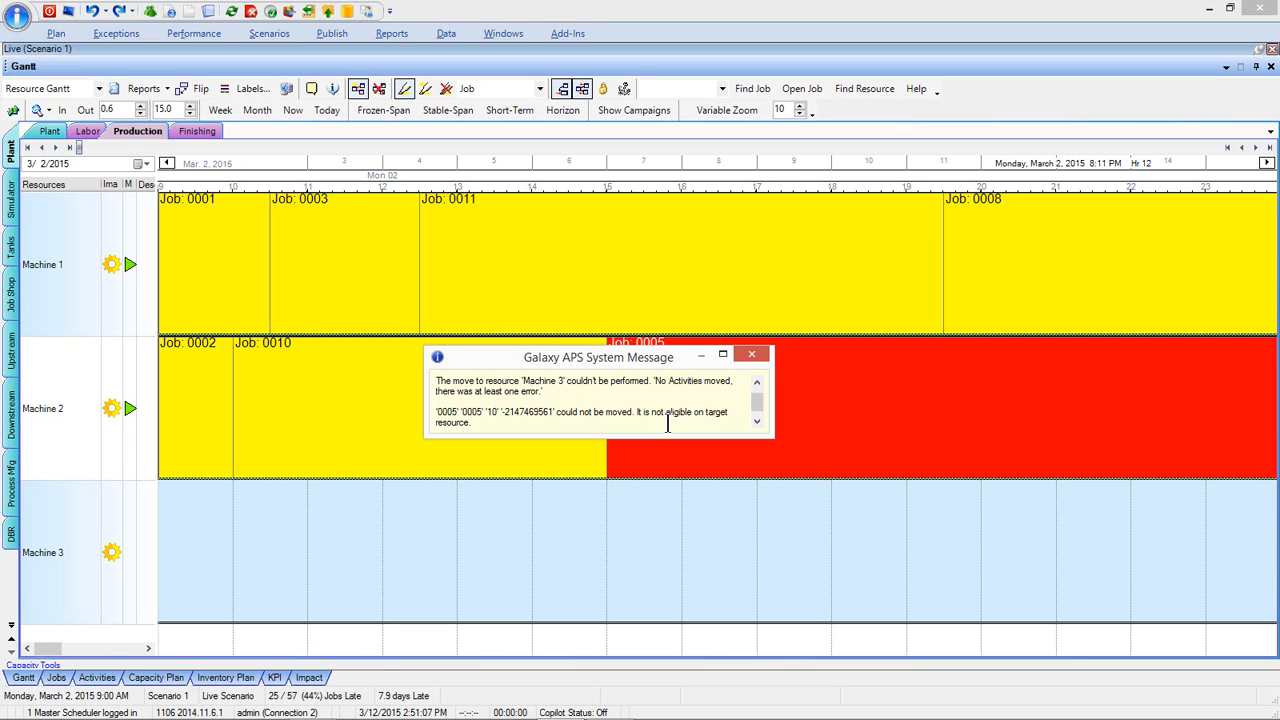
click(752, 355)
Move job 0005 to the start of Machine 1's schedule and review the impact on late, on-time and less early jobs
drag(820, 423, 338, 289)
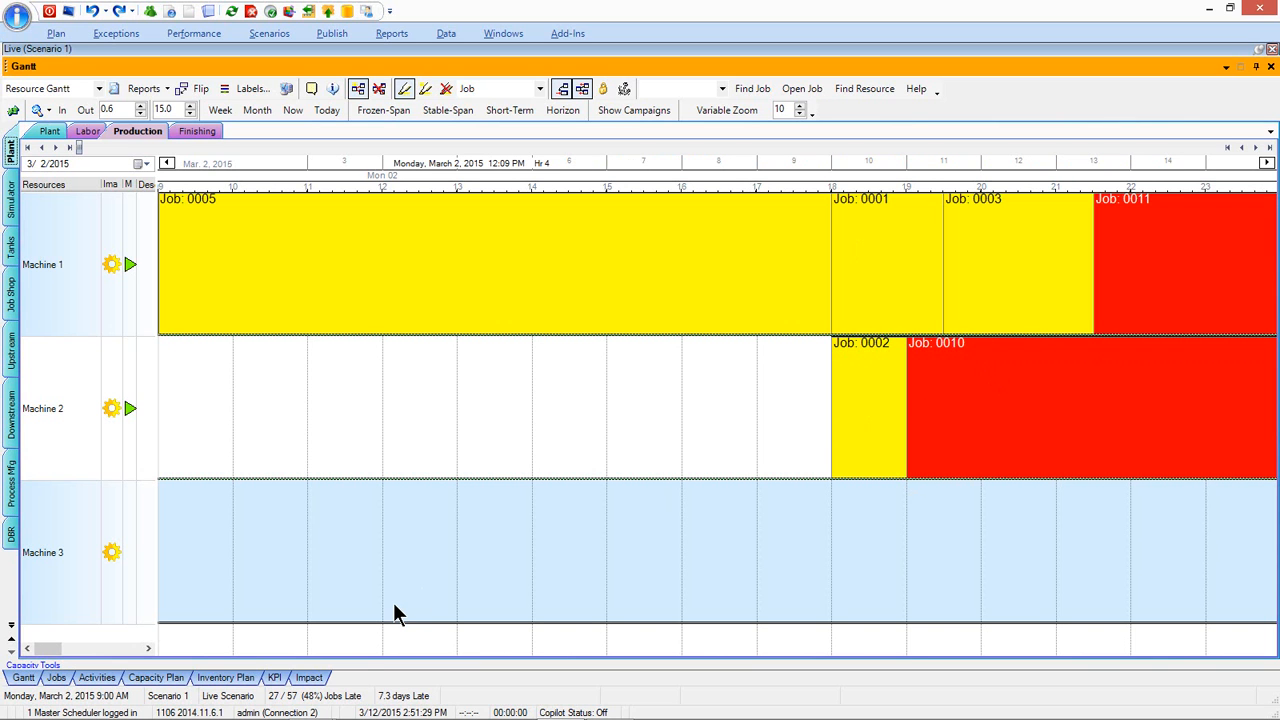
click(310, 678)
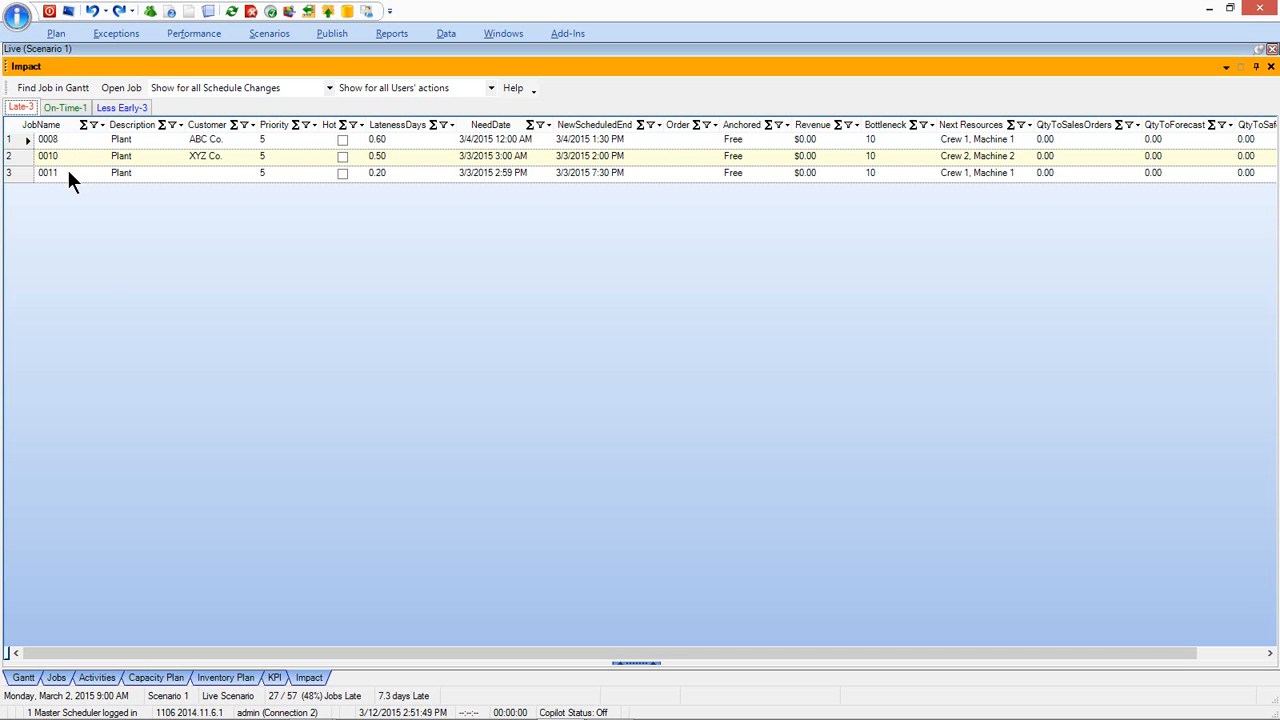
click(67, 110)
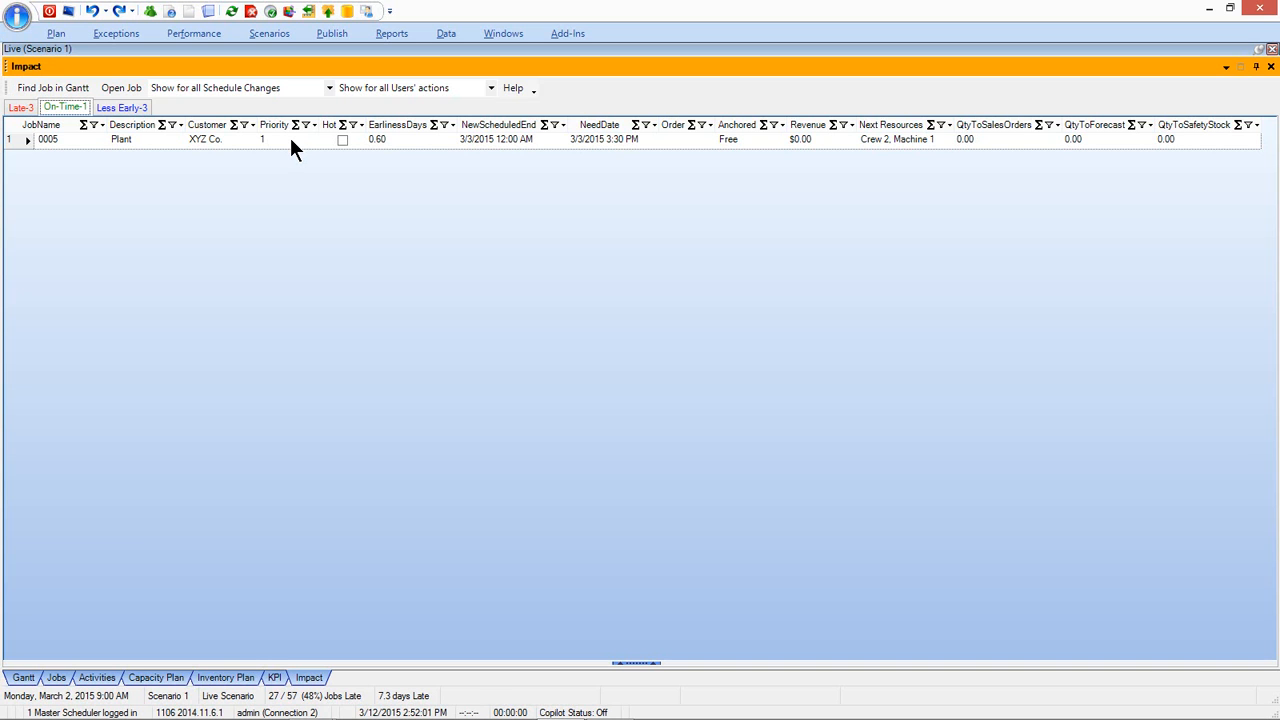
click(121, 107)
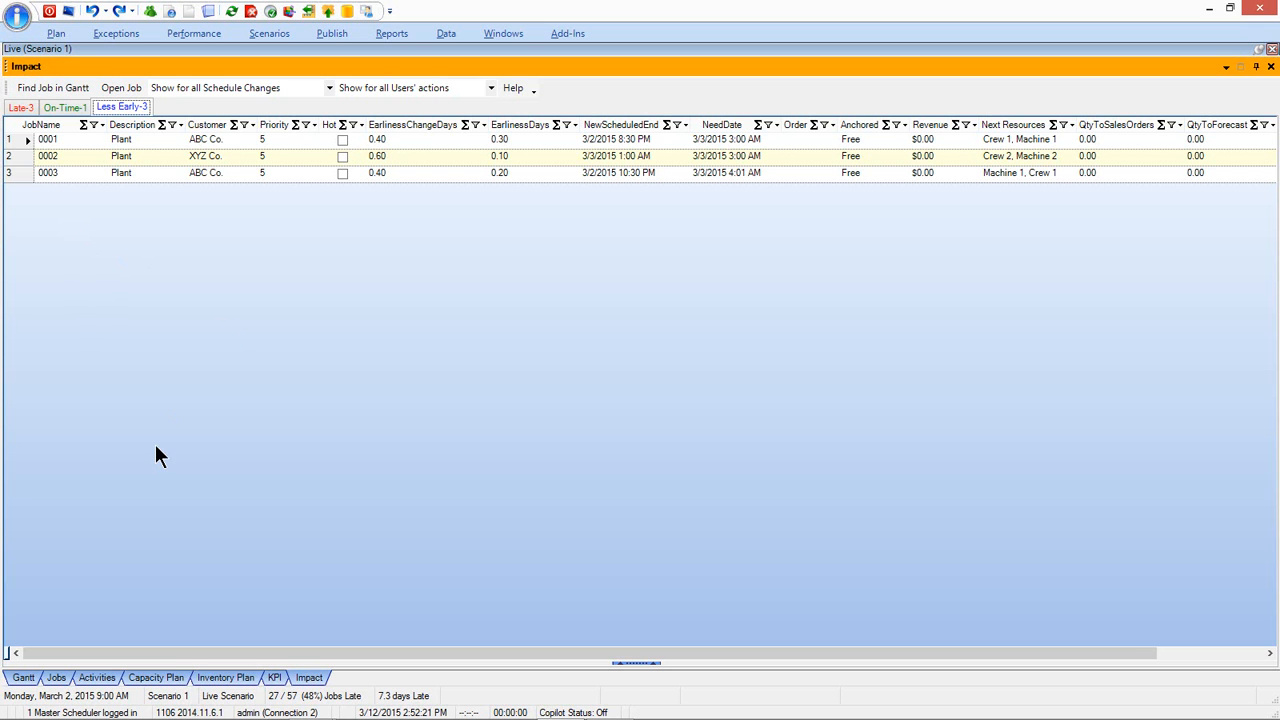
Return to the Gantt and undo the move of job 0005 to Machine 1
click(23, 677)
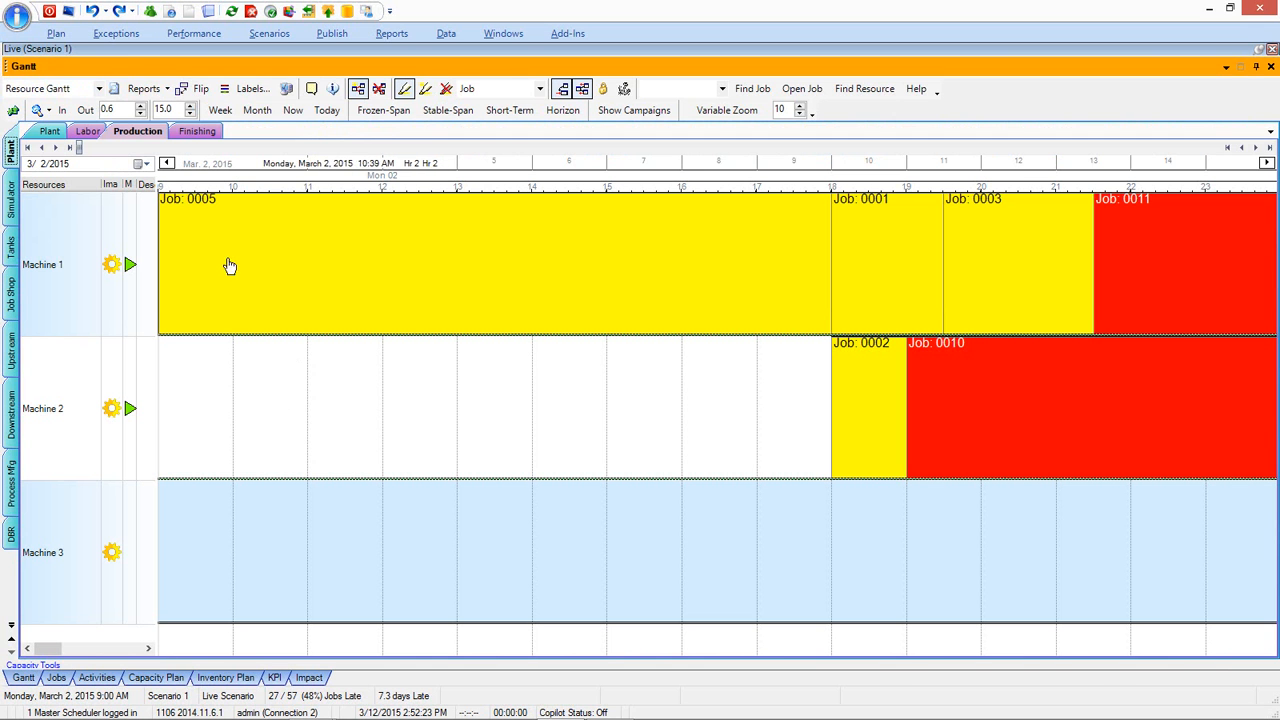
click(91, 11)
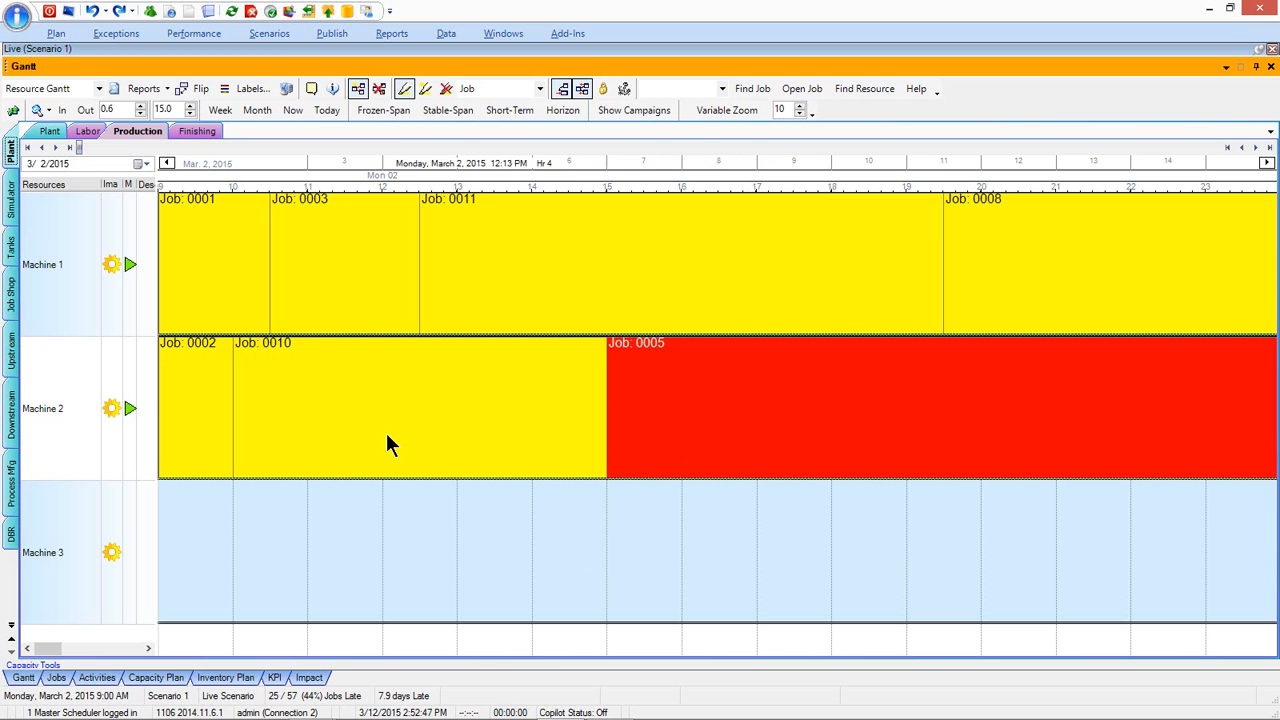
Copy the current live scenario to a new What-If scenario
click(278, 34)
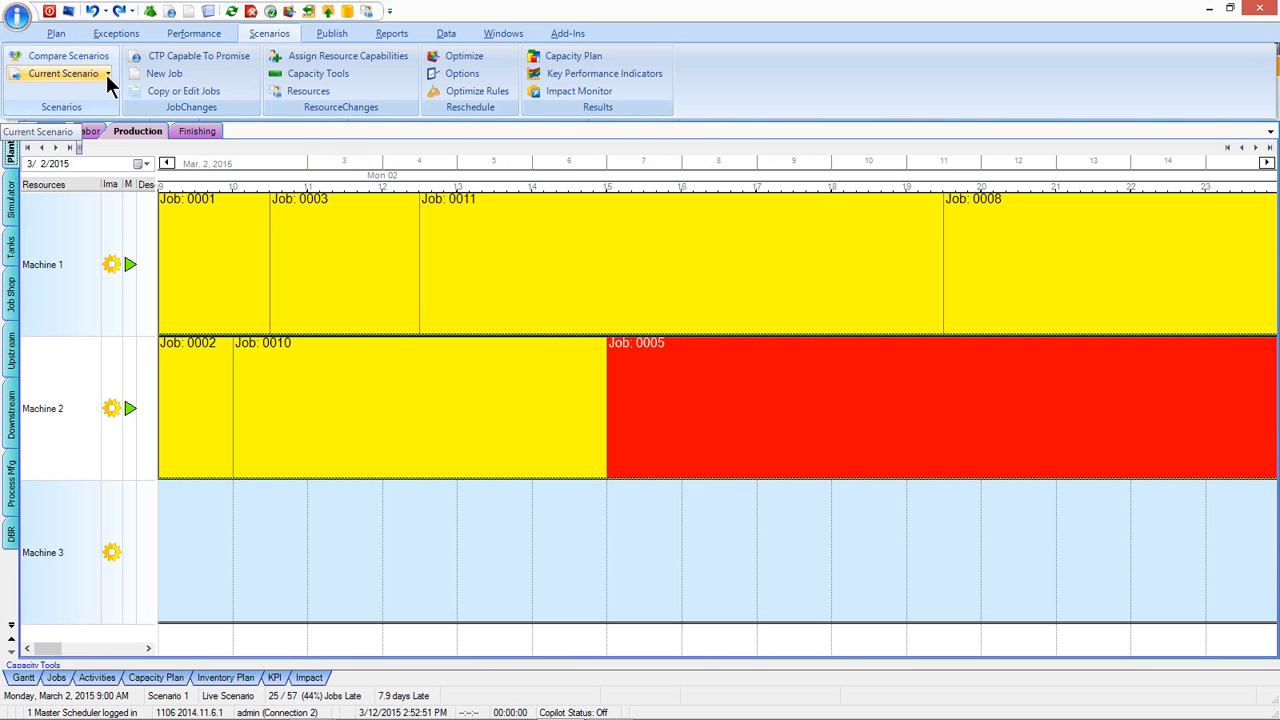
click(106, 74)
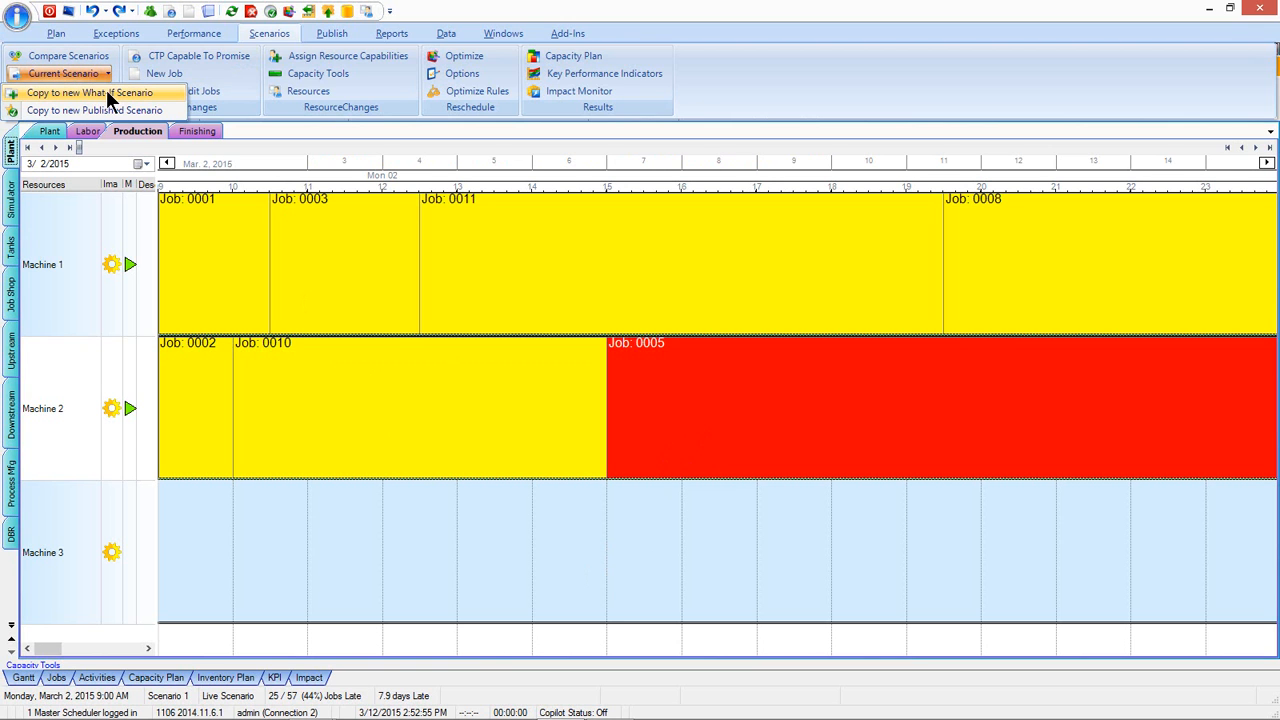
click(110, 93)
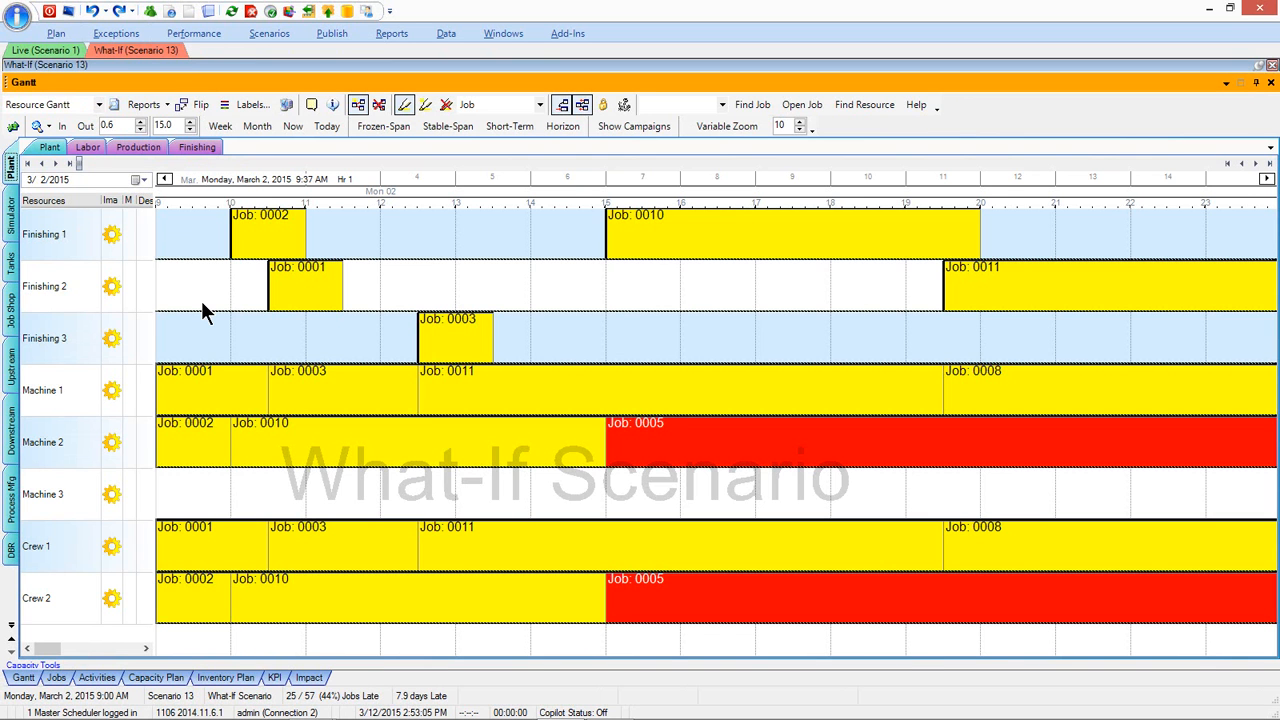
Move job 0005 from Machine 2 to the start of Machine 1's schedule in the What-If scenario
scroll(353, 205, down, 2)
scroll(412, 213, down, 3)
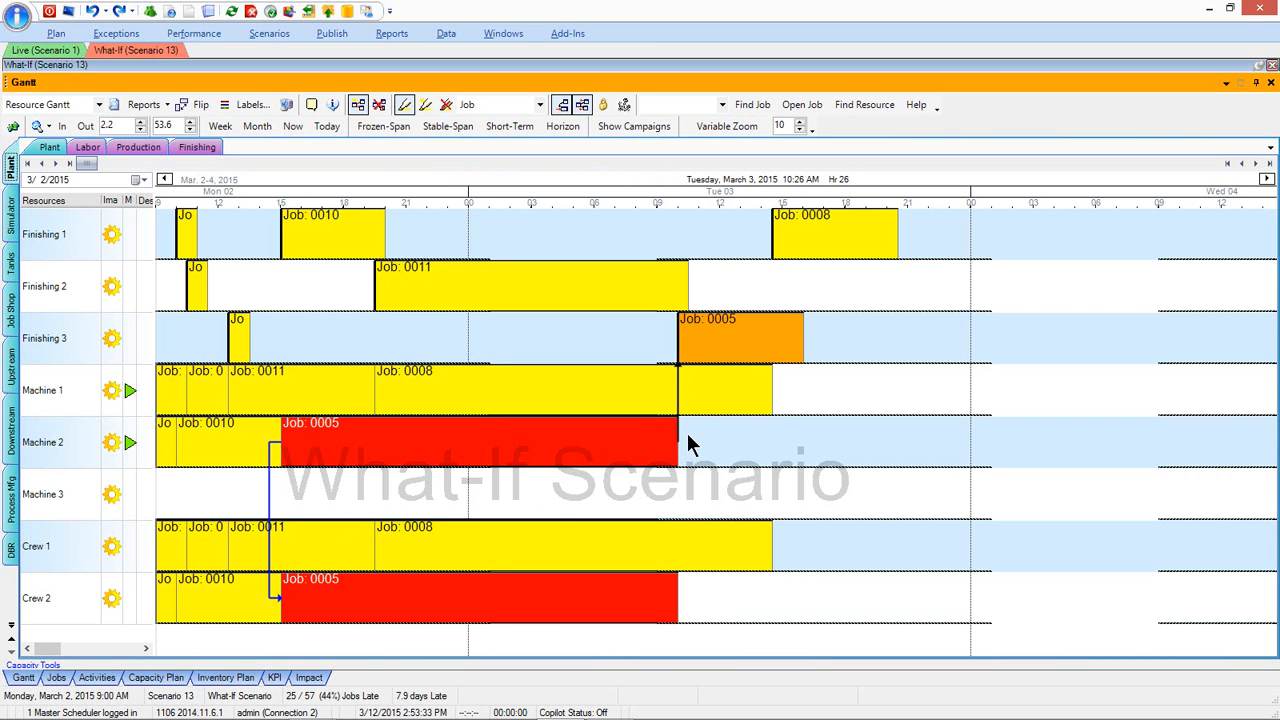
drag(336, 443, 247, 390)
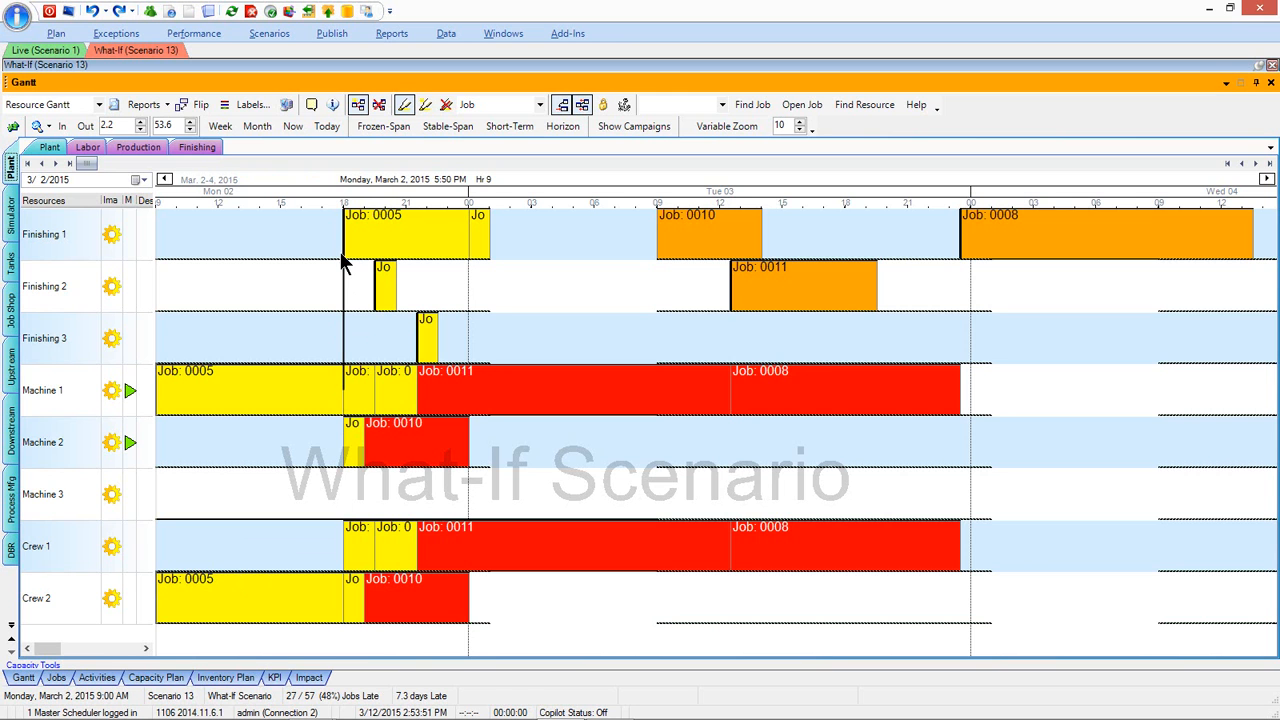
Compare the What-If schedule with the live scenario's Gantt and undo the job 0005 move in the What-If scenario
click(32, 50)
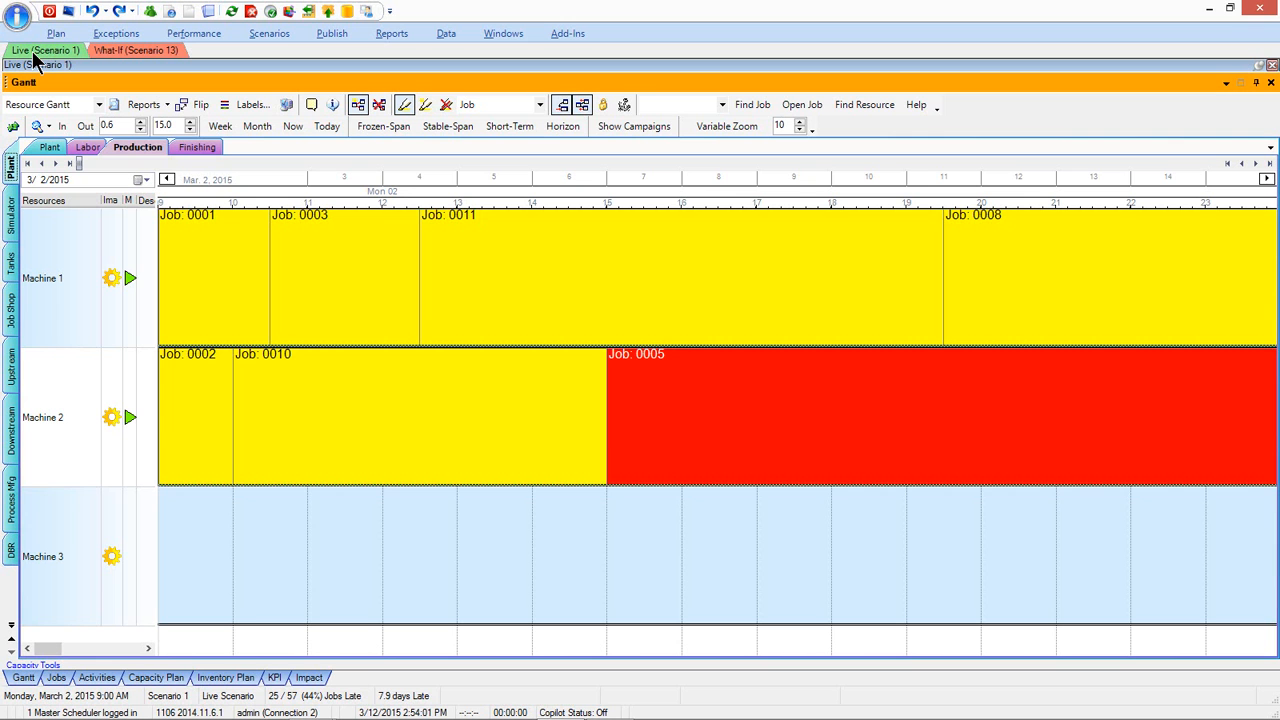
click(150, 63)
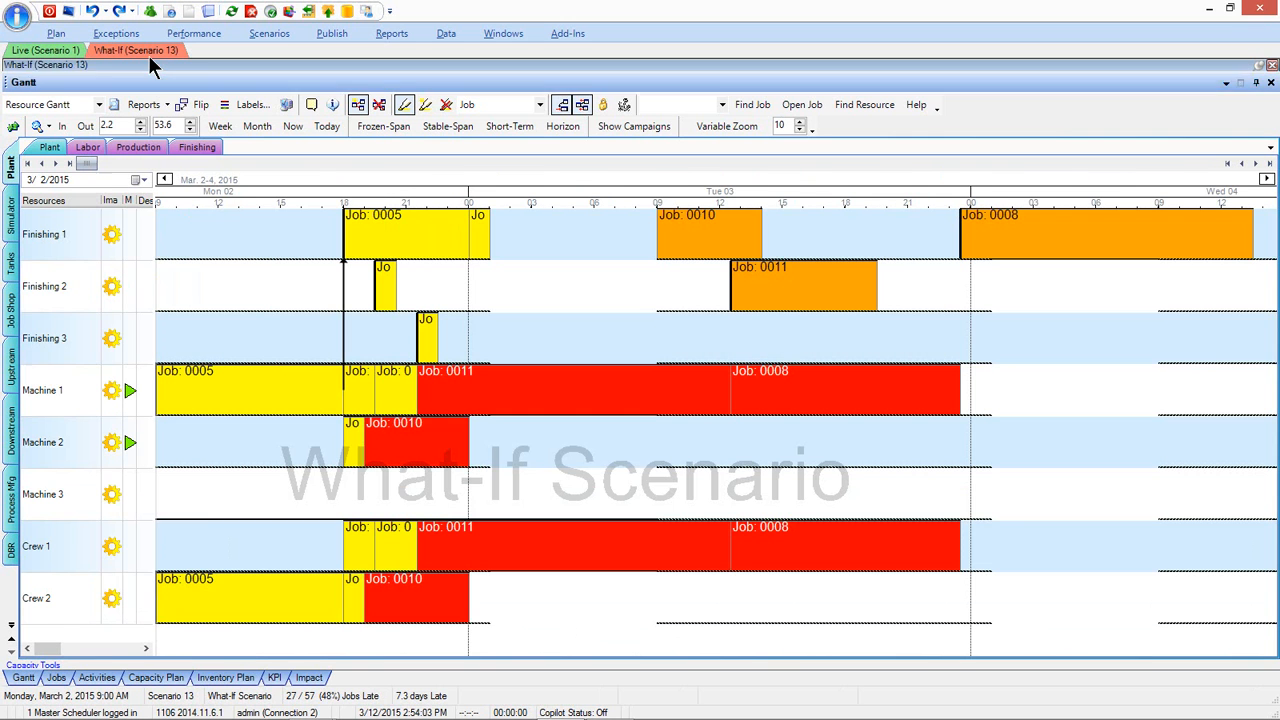
click(91, 11)
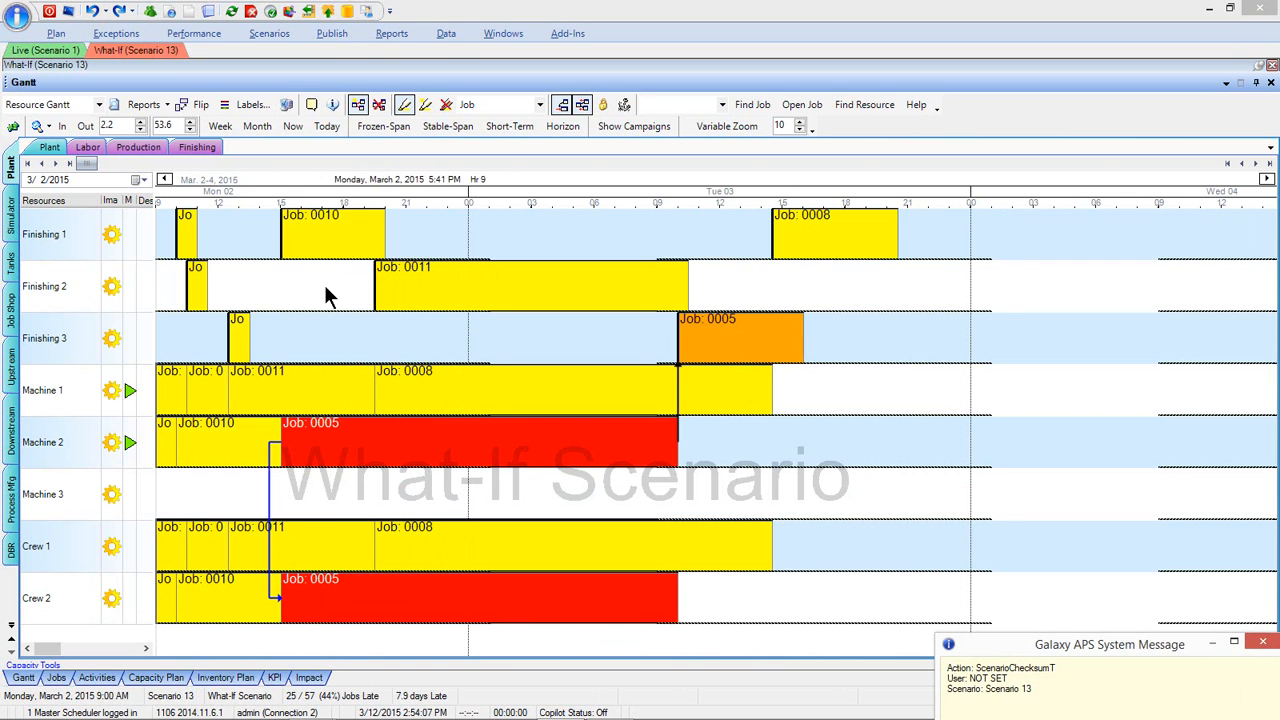
Show only the Production machines in the What-If Gantt and rescale its timeline to about 35 hours
click(157, 146)
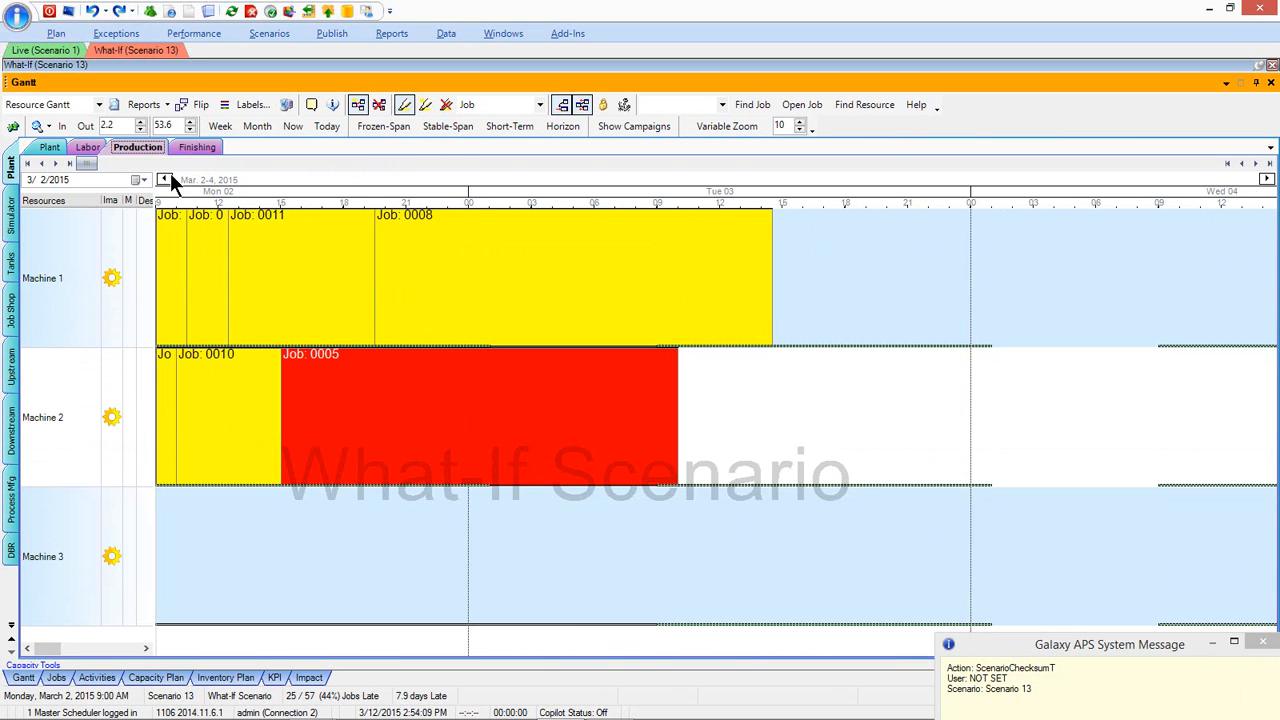
drag(692, 200, 631, 197)
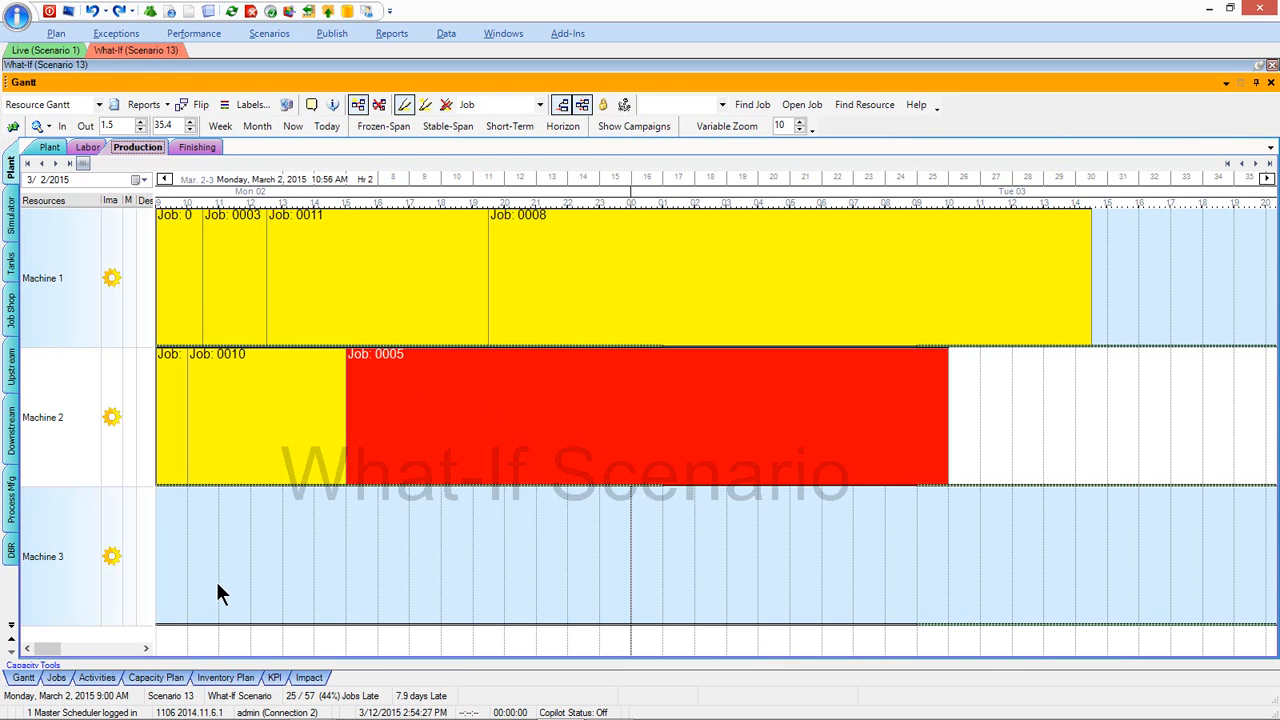
Display the capacity intervals in the What-If Gantt and add an 8-hour plant-wide overtime interval starting 3/3/2015 at 1:00 AM
click(50, 667)
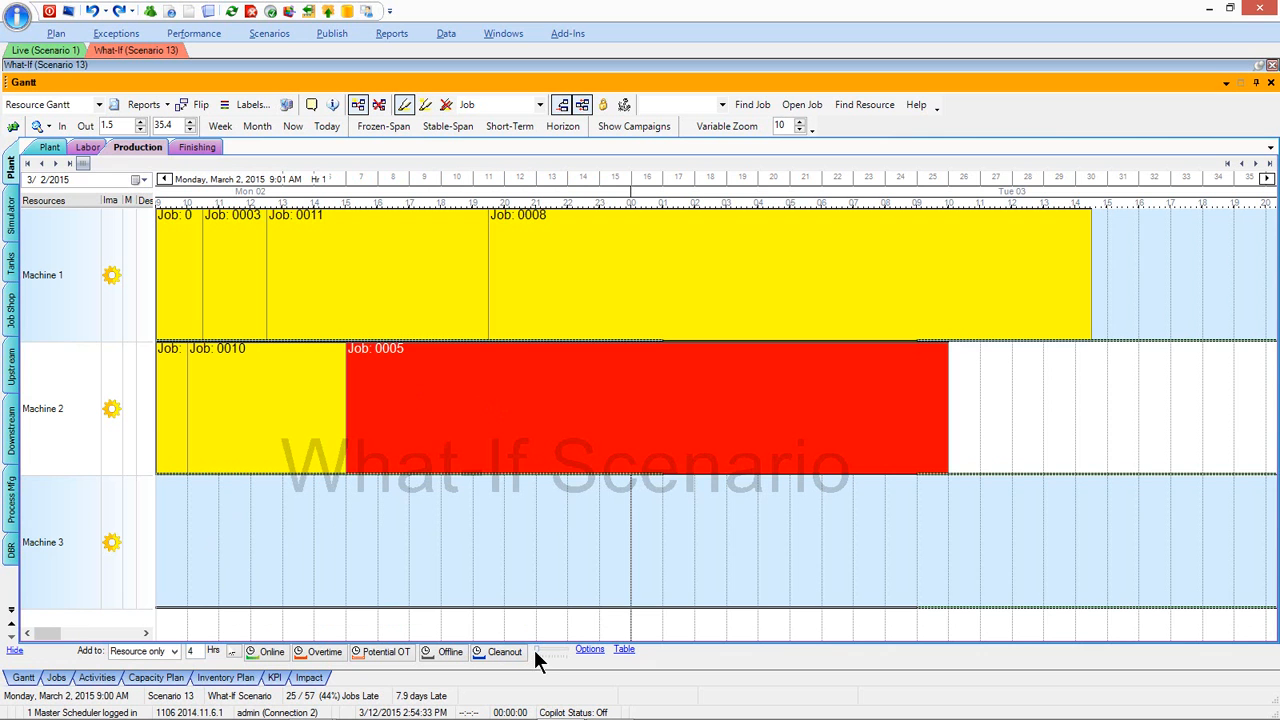
drag(536, 652, 549, 652)
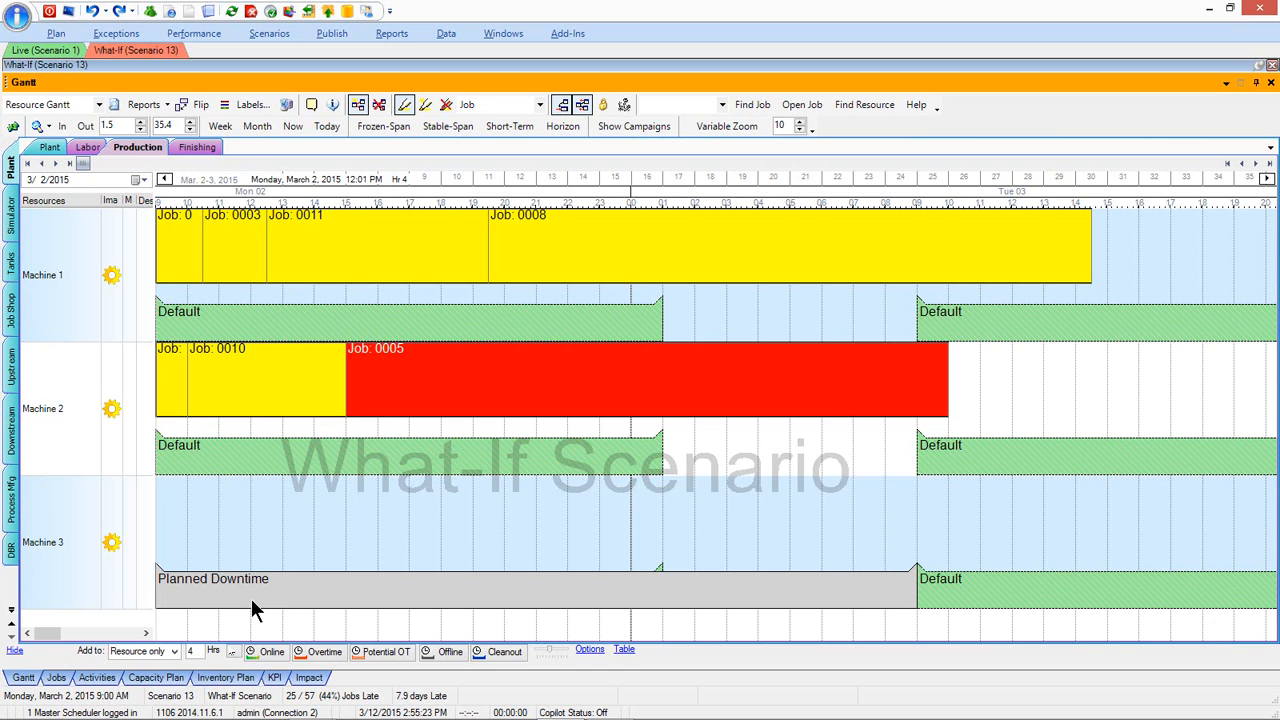
click(175, 655)
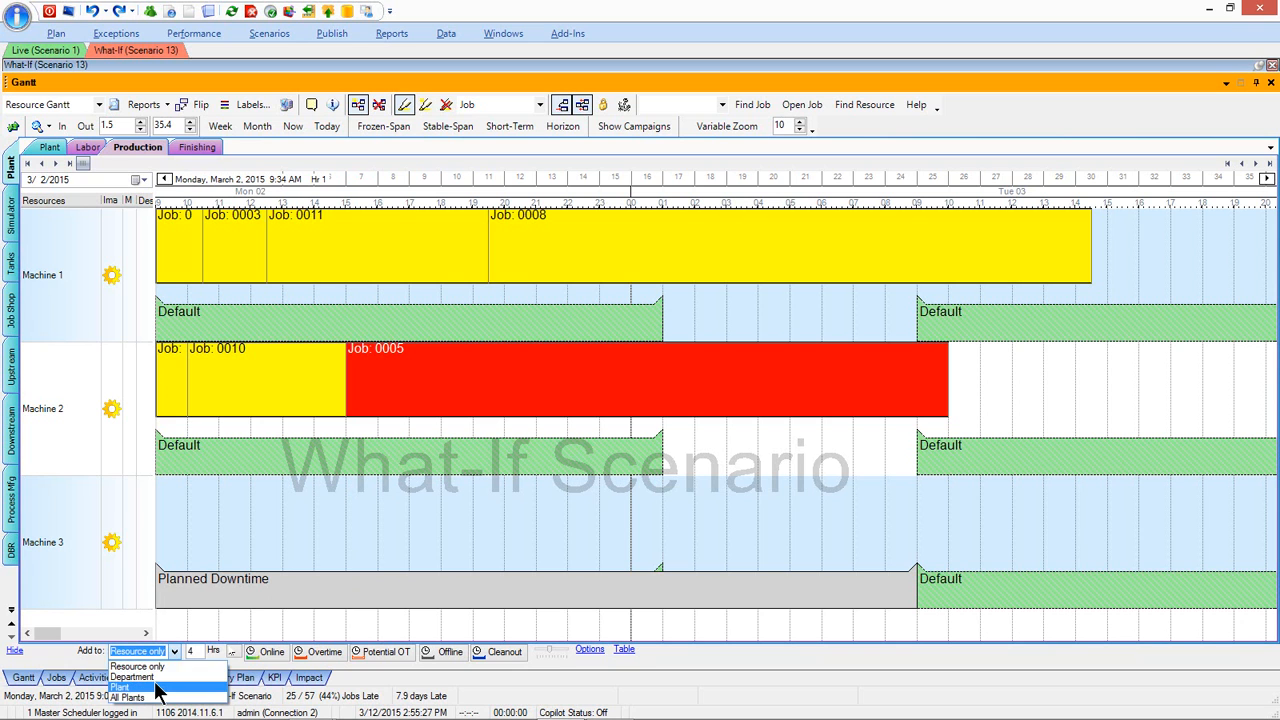
click(157, 689)
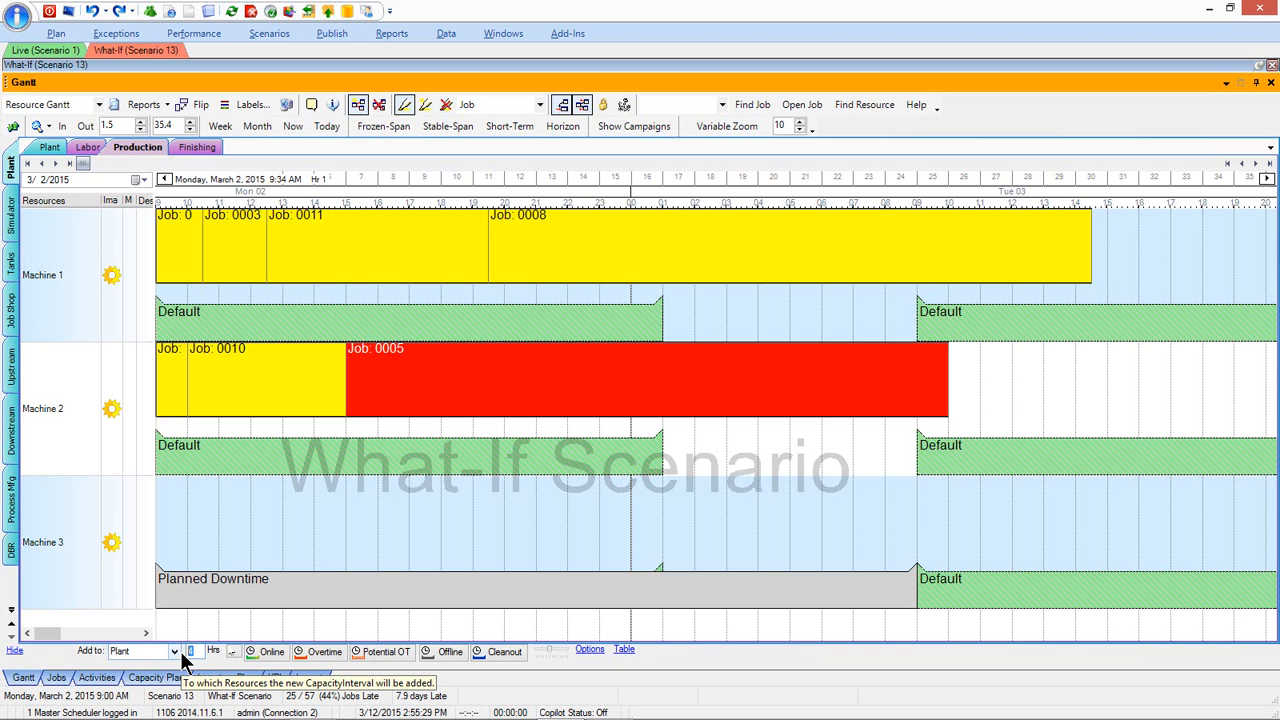
text(8)
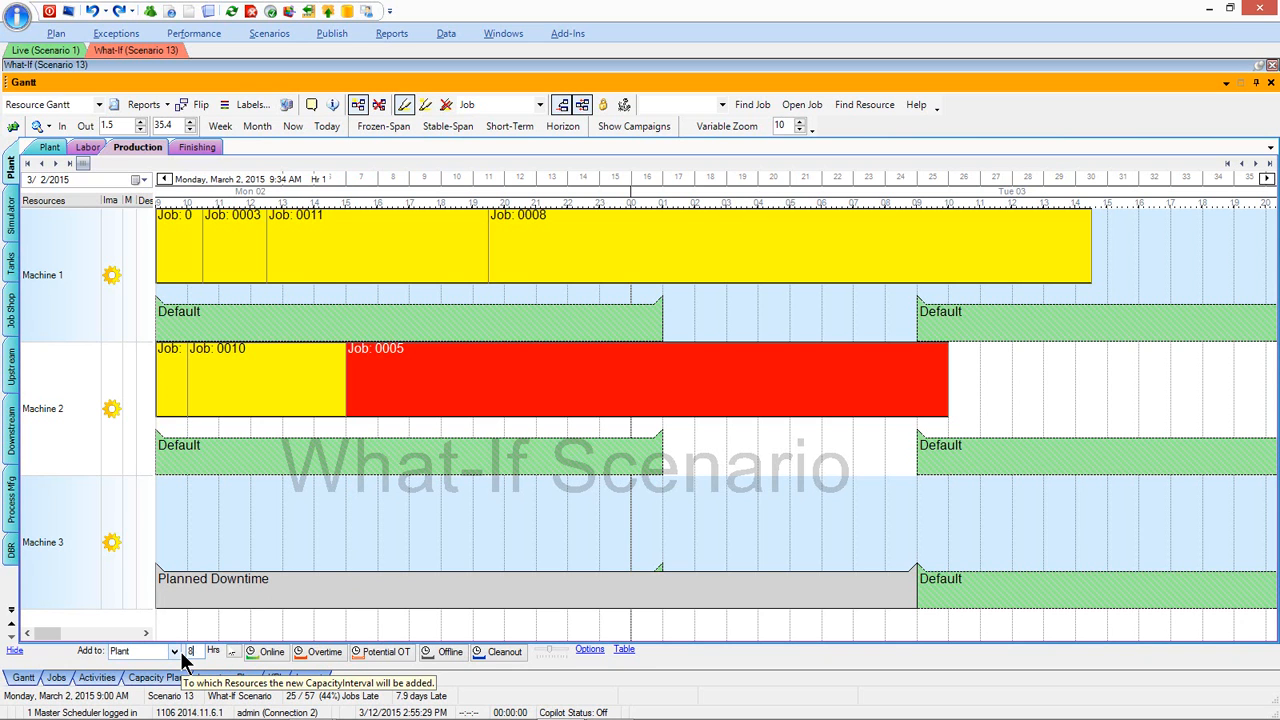
click(318, 652)
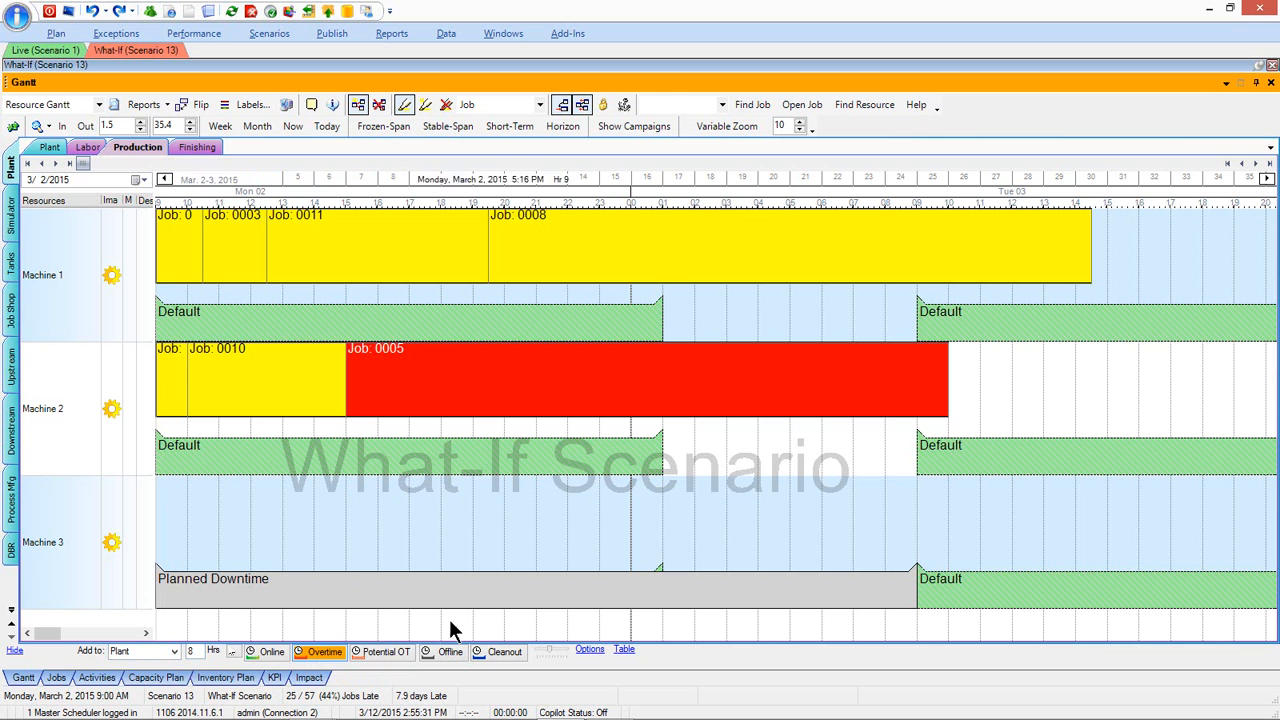
click(667, 456)
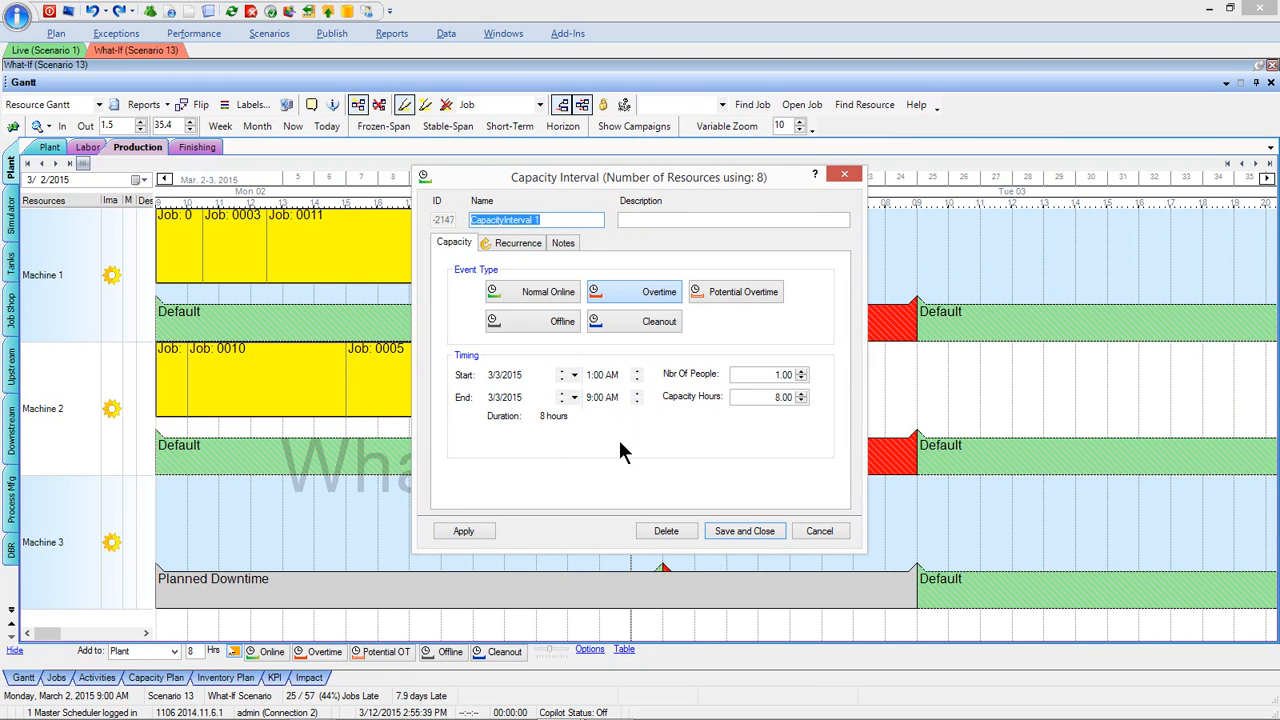
Name the new capacity interval Overtime, save it, and hide the capacity tools
text(Overtime)
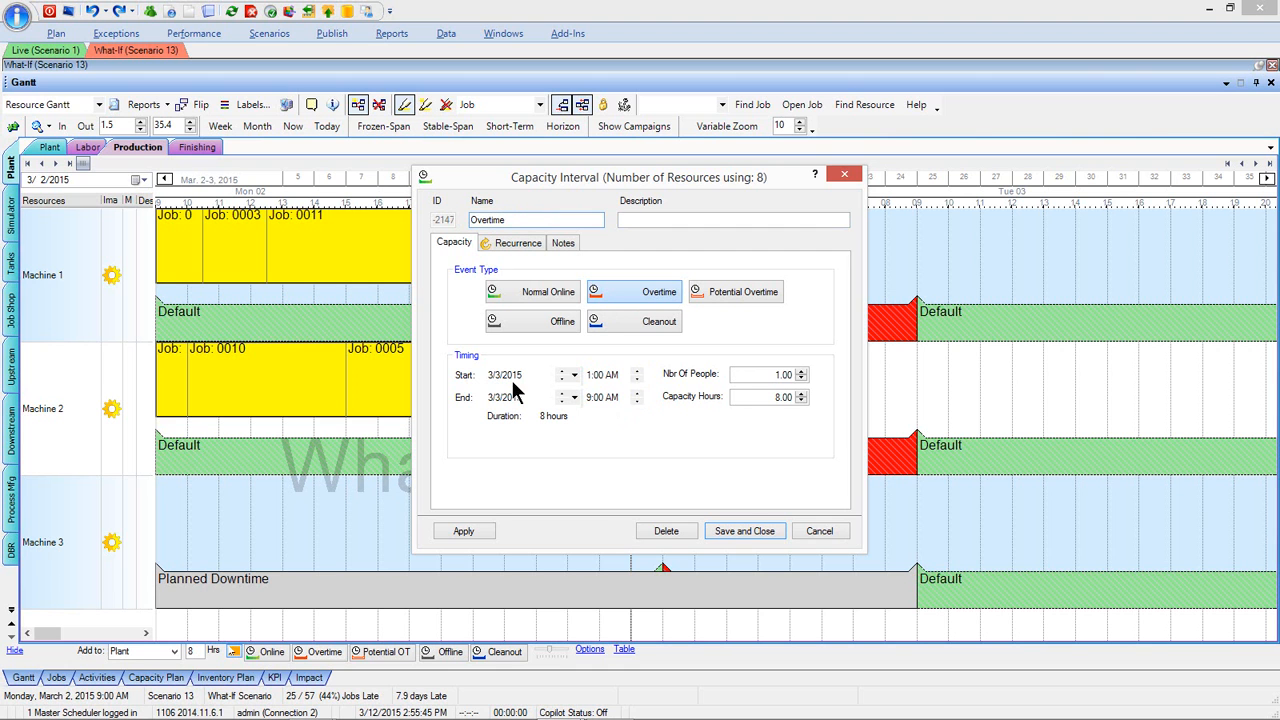
click(745, 531)
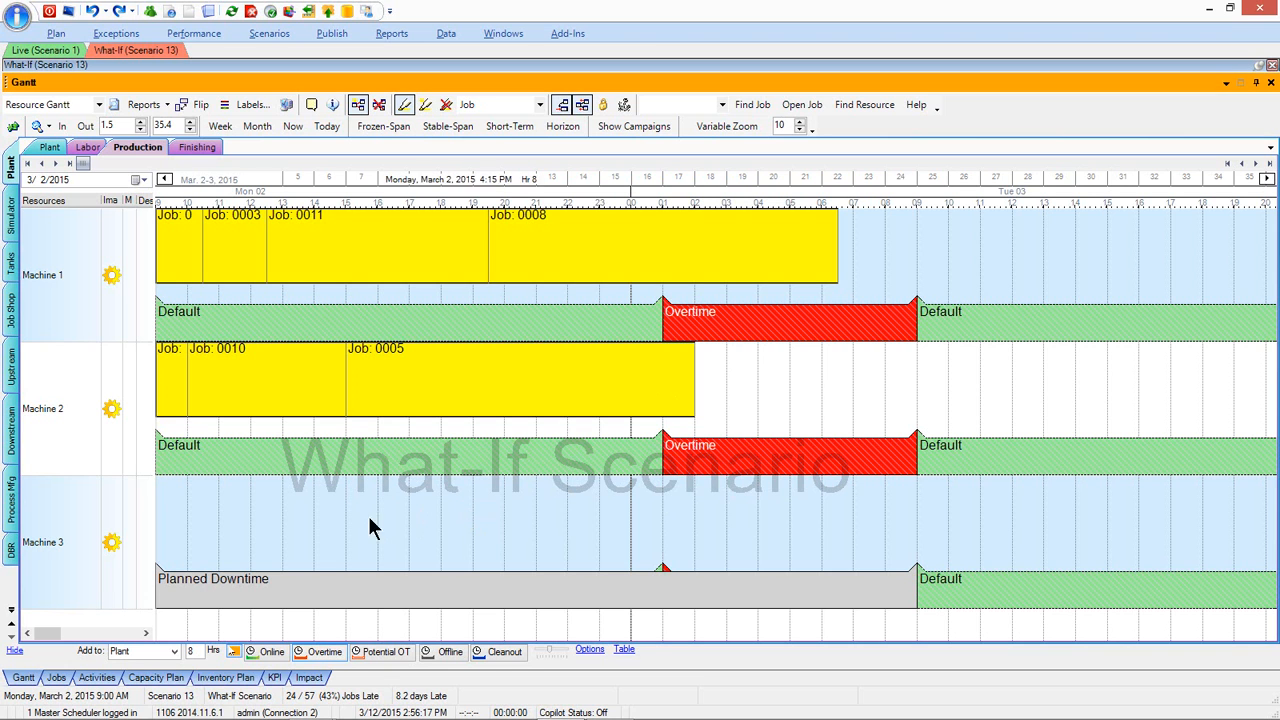
click(15, 651)
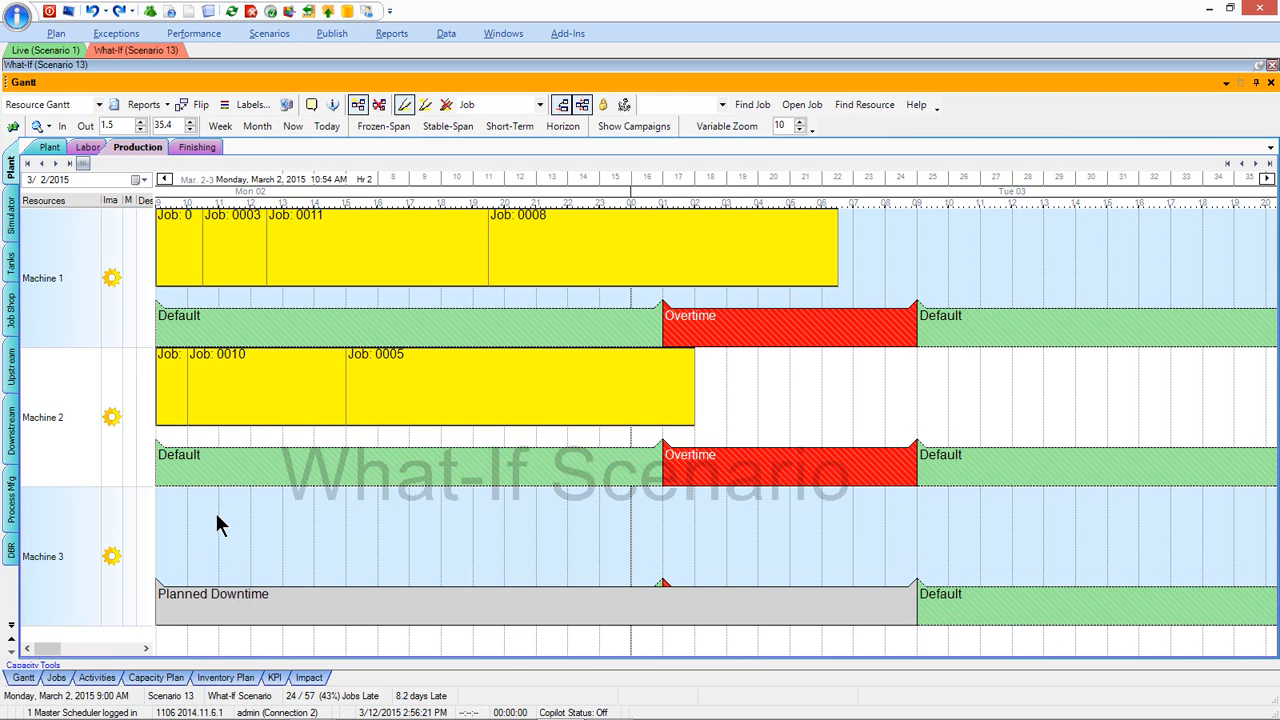
Copy the live scenario to a second What-If scenario and show its Production machines over a timeline of about 20 hours
click(60, 51)
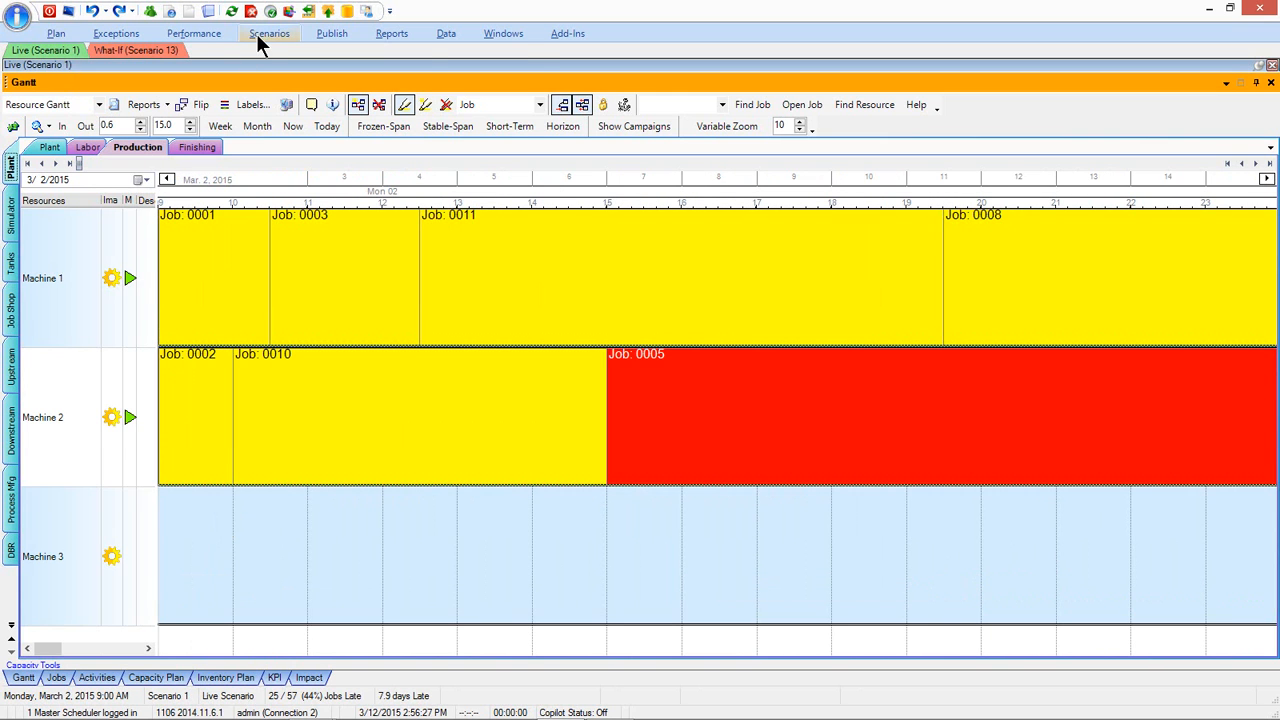
click(256, 33)
click(87, 71)
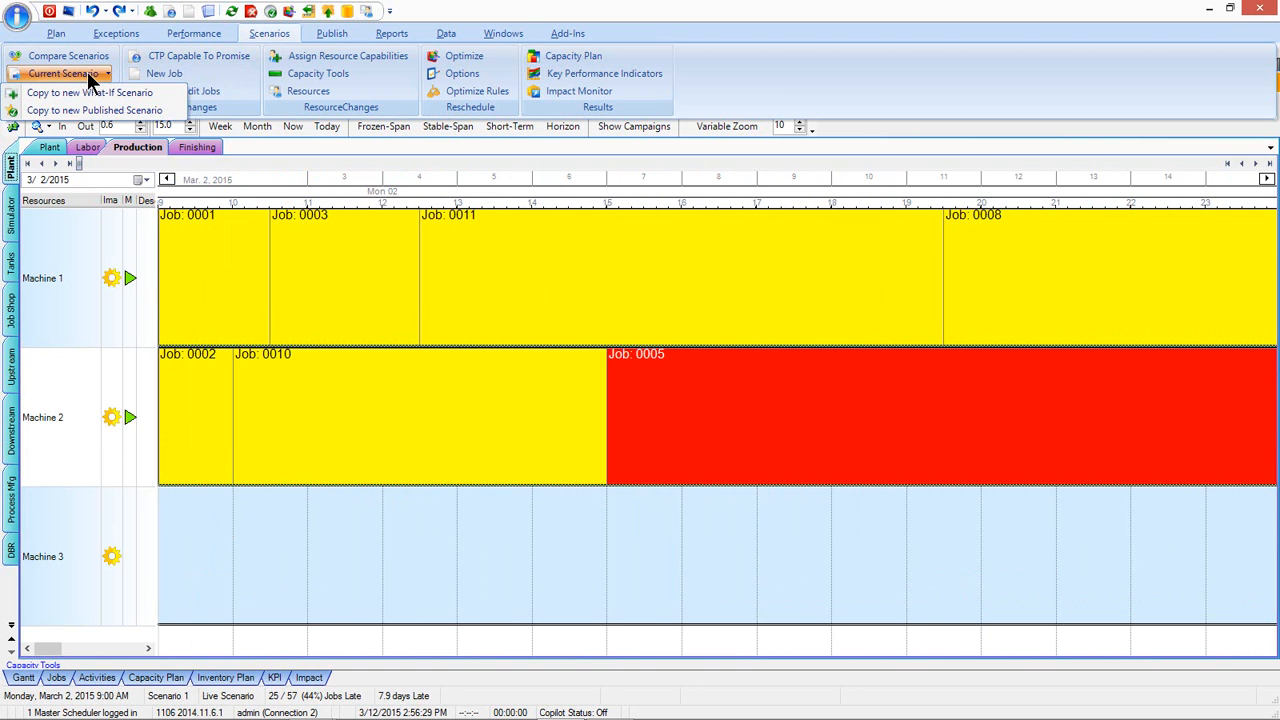
click(90, 93)
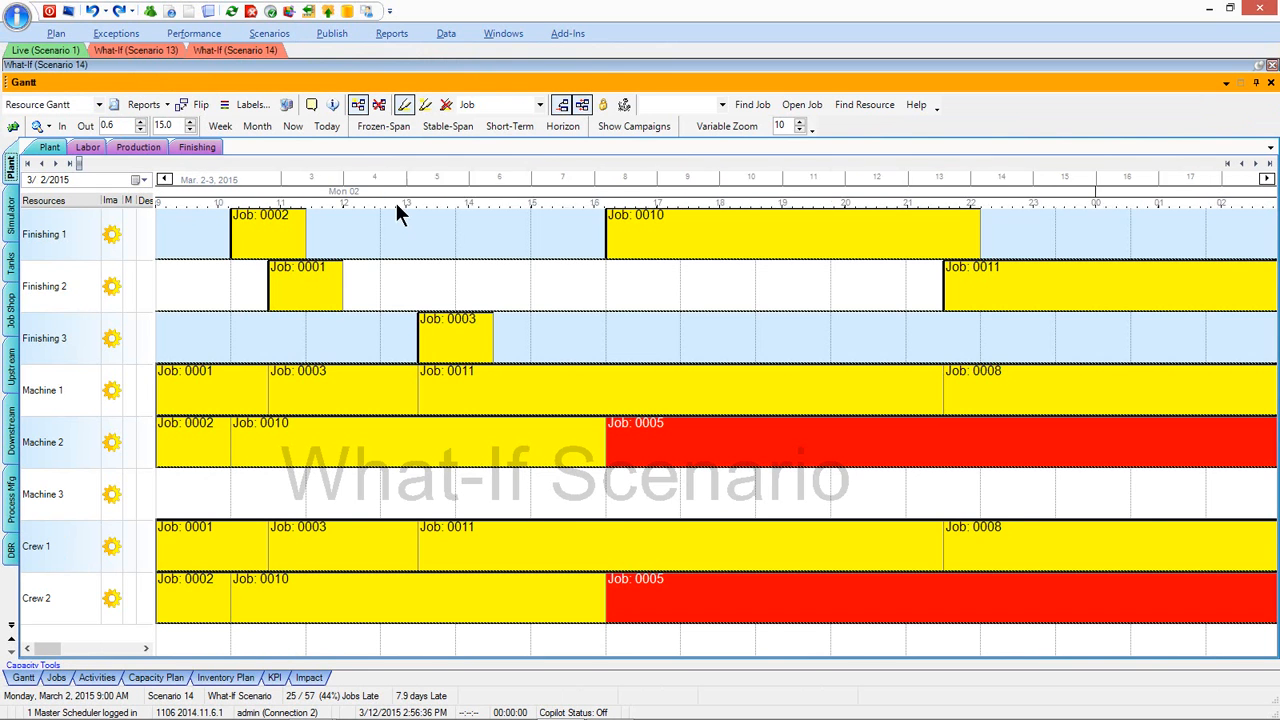
drag(372, 201, 430, 205)
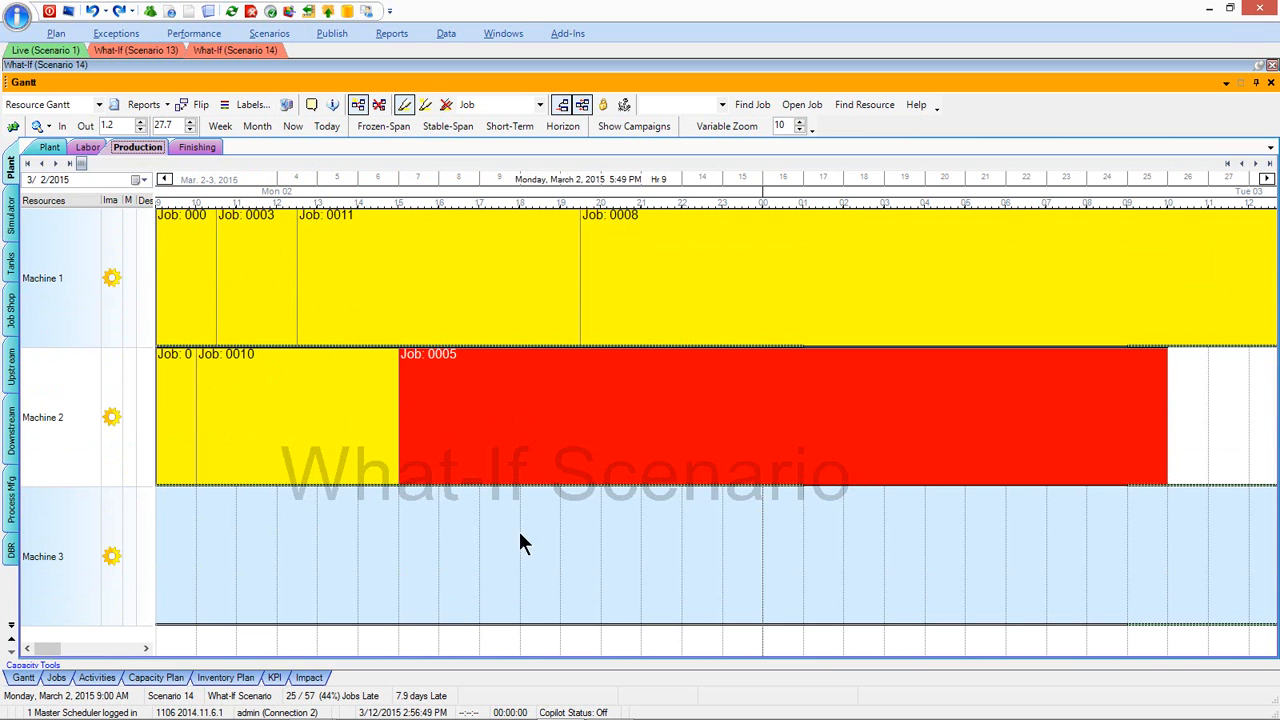
drag(640, 194, 602, 192)
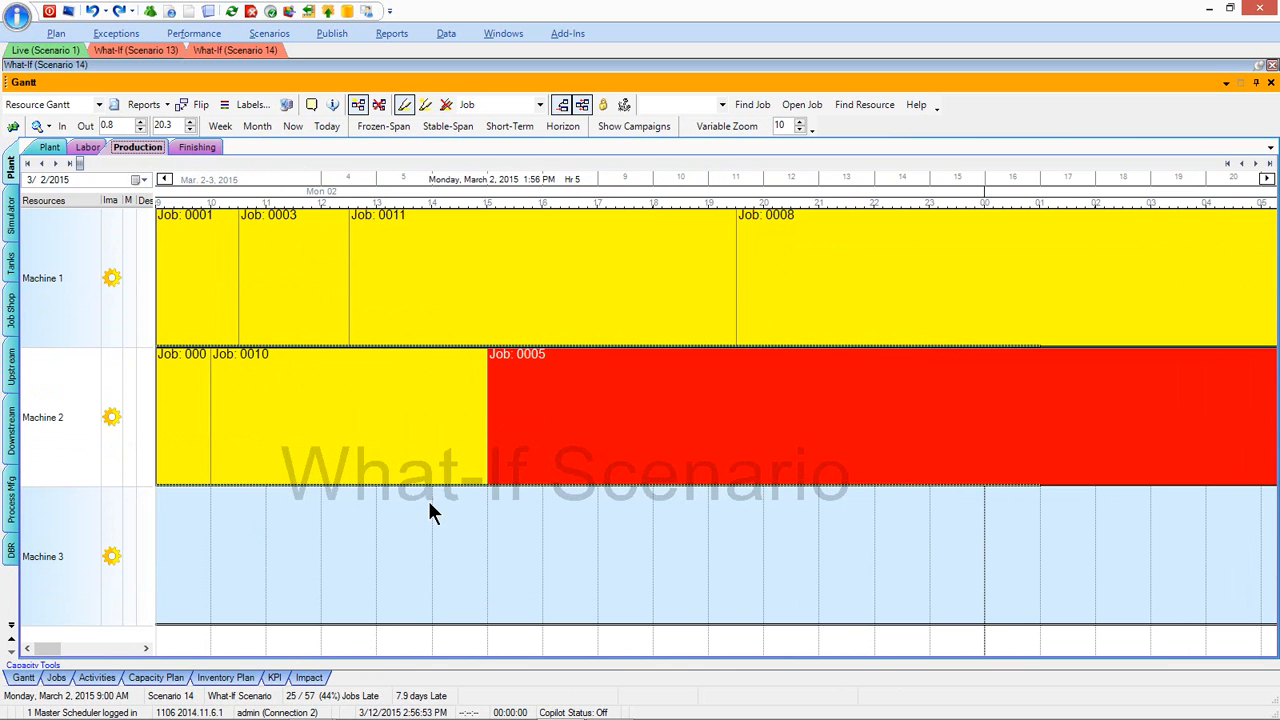
Add a second line "Item: Job.Product" to the Timing segment label of the Gantt activities and apply it
click(248, 104)
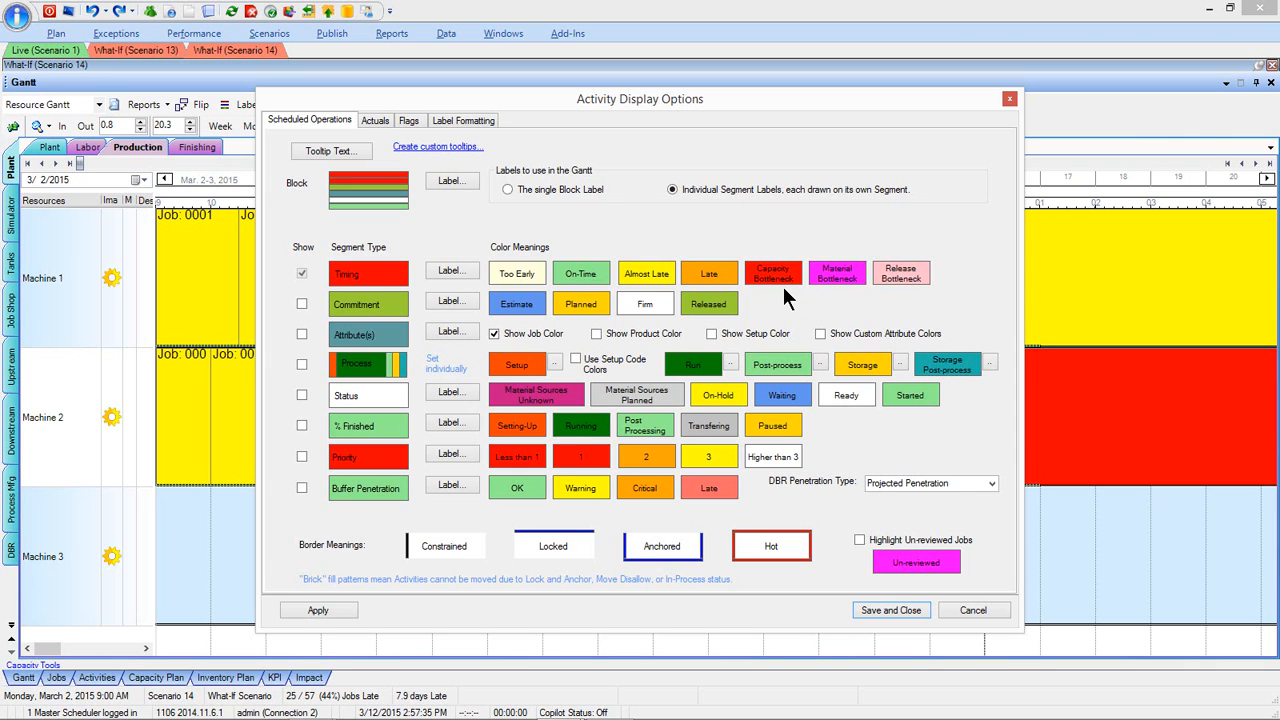
click(453, 273)
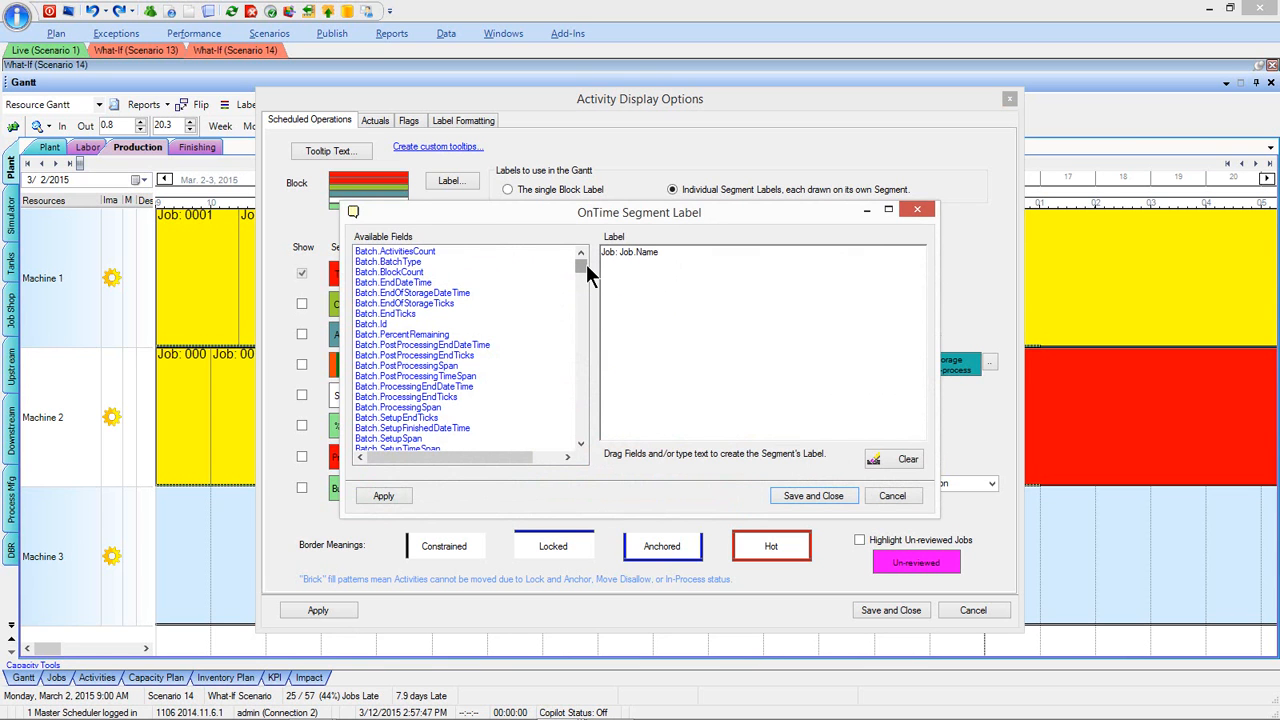
drag(586, 264, 584, 323)
drag(392, 407, 665, 285)
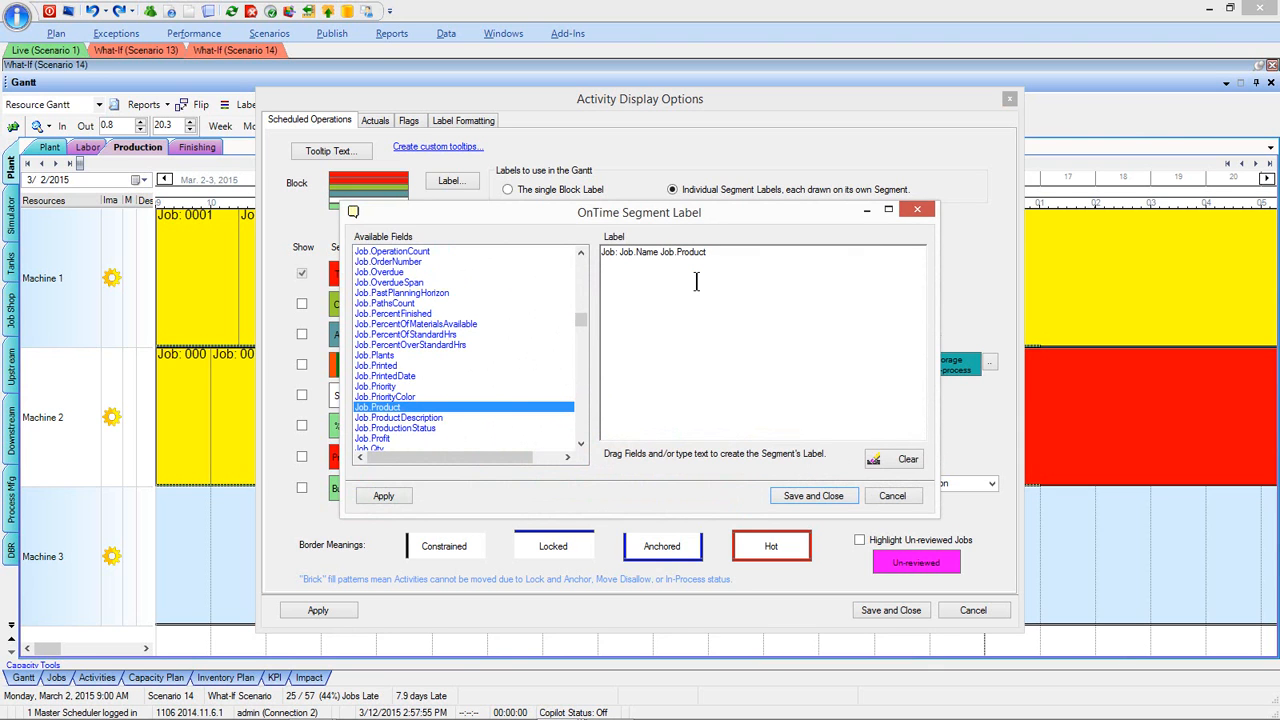
key(Return)
text(Item:)
click(383, 497)
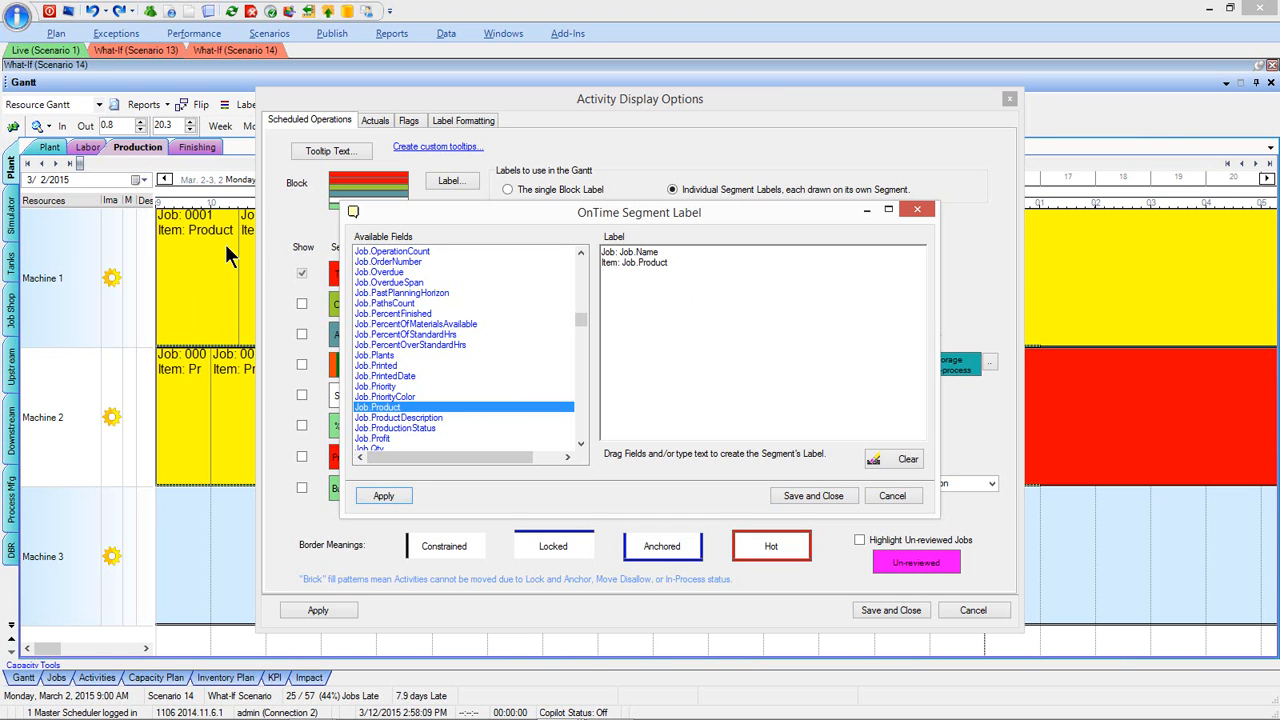
Look through the other job fields available for the Timing label, such as quantity, profit and raw material cost, and close the label editor
click(580, 443)
click(580, 443)
click(580, 443)
click(470, 417)
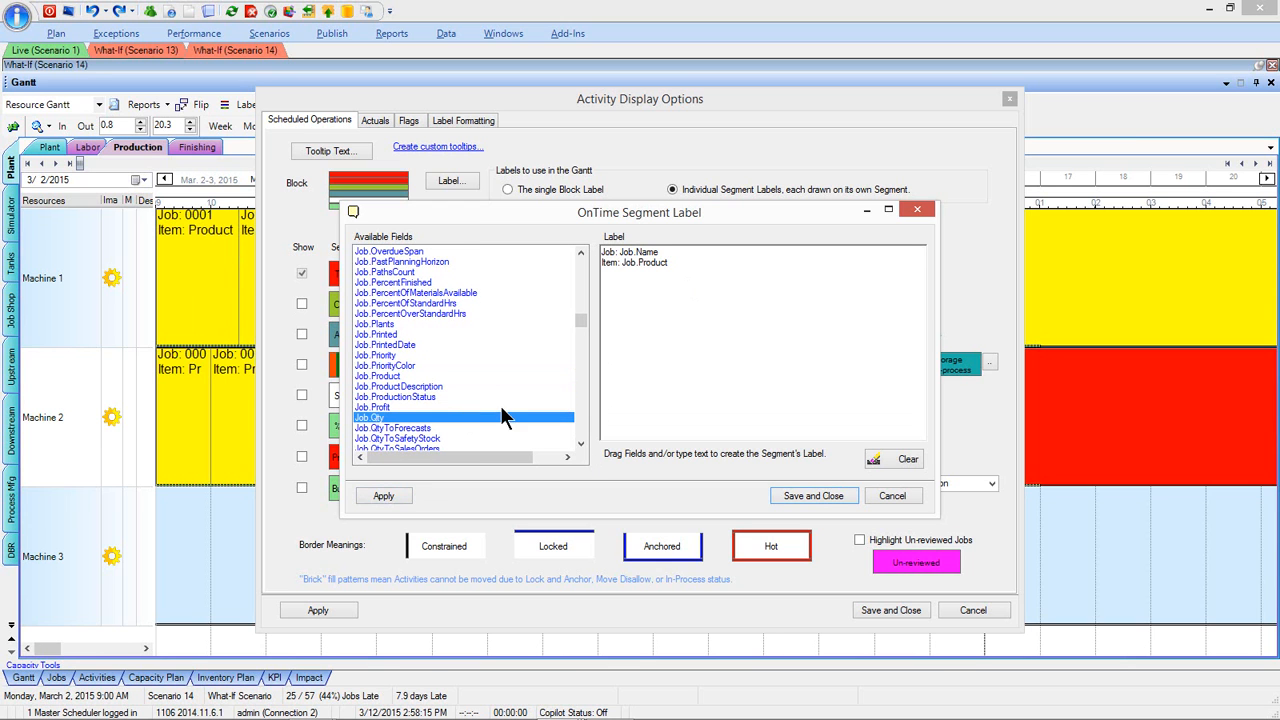
scroll(500, 405, down, 1)
click(375, 378)
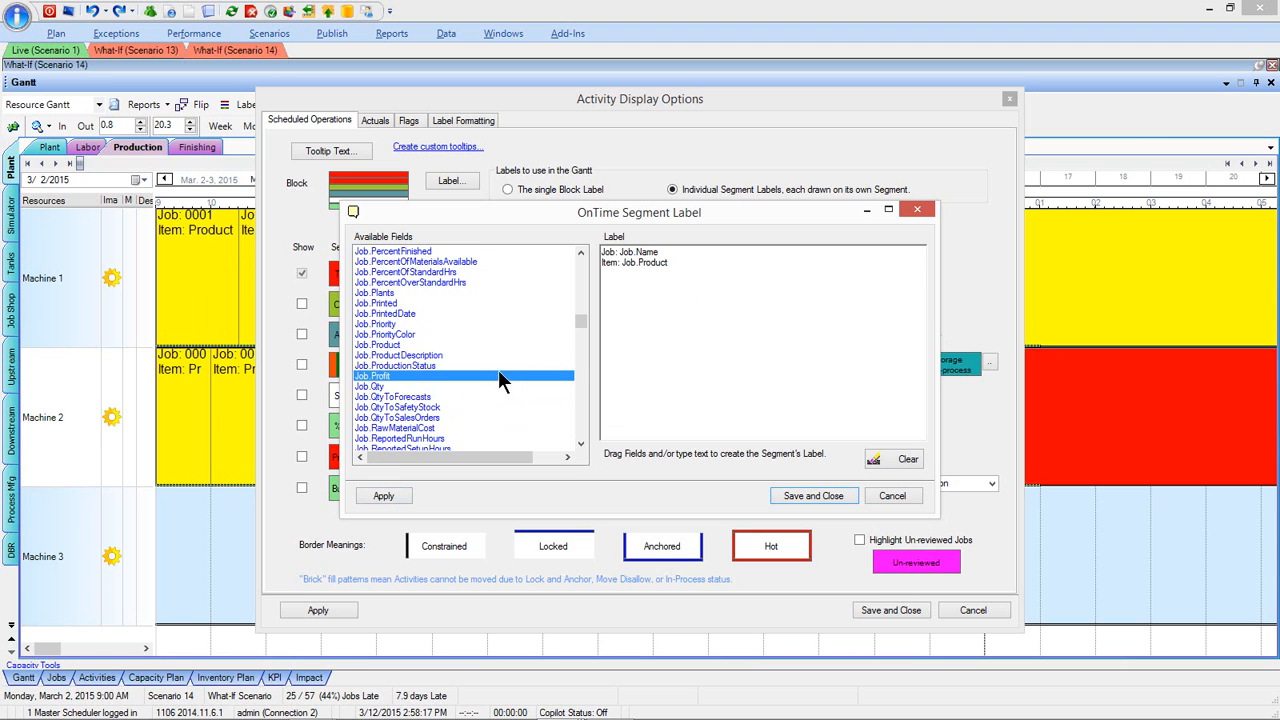
scroll(500, 380, down, 1)
click(435, 386)
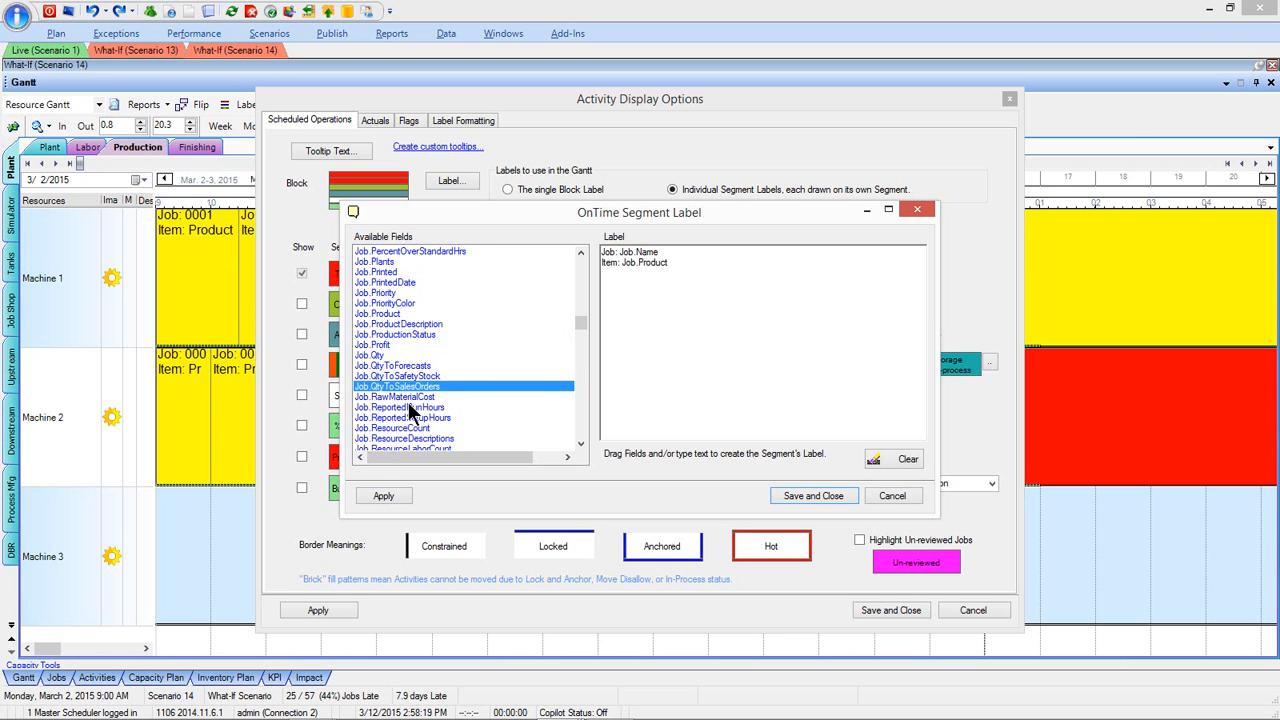
click(409, 399)
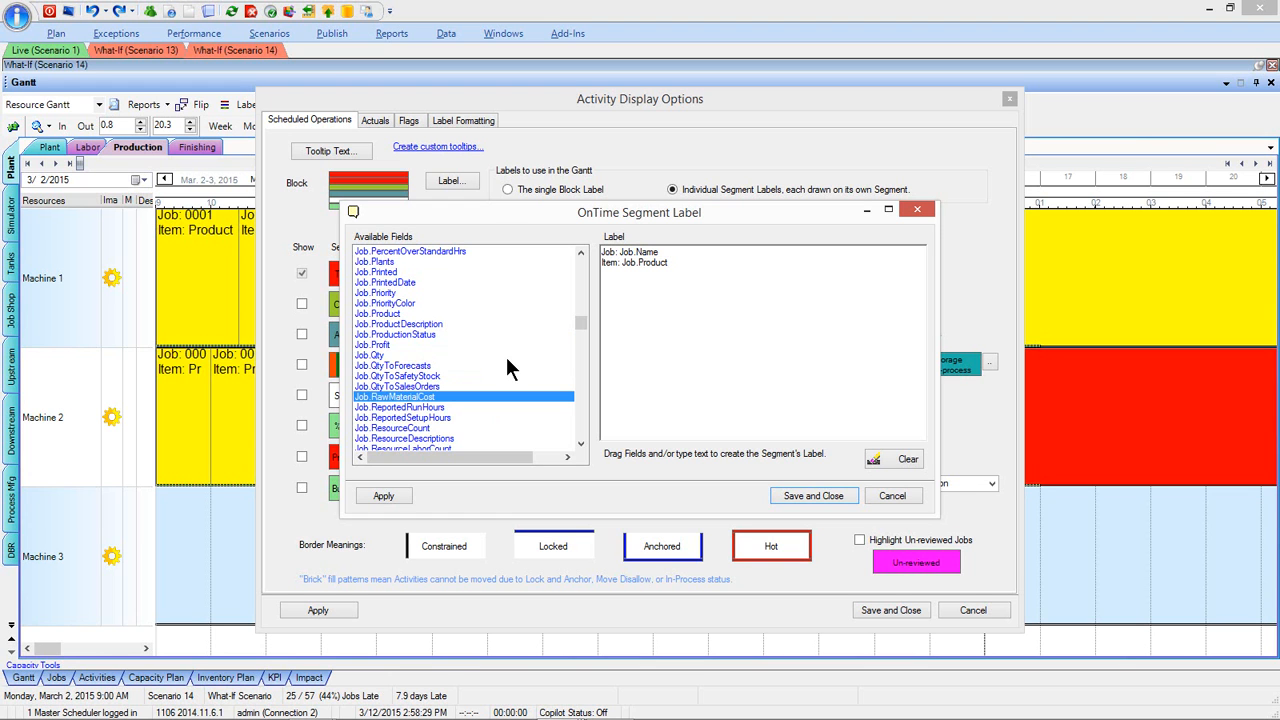
click(810, 494)
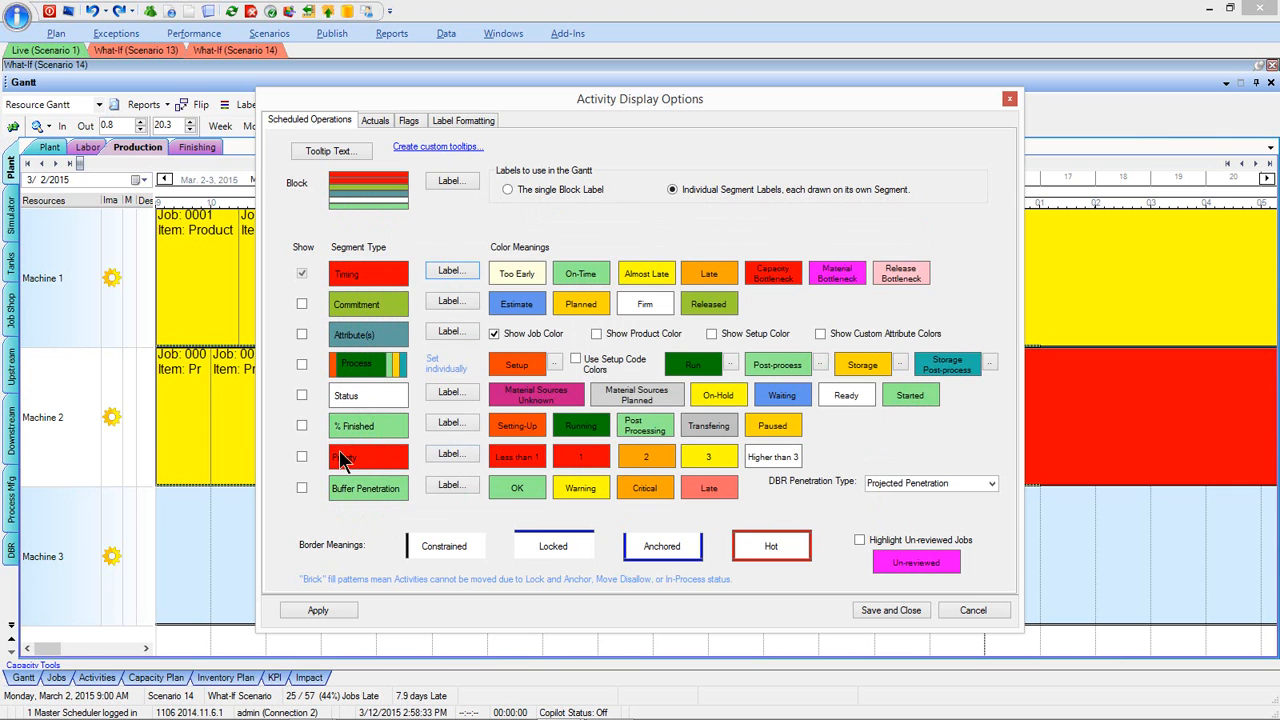
Show the Process and Attribute(s) segments on the Gantt's activity blocks
click(304, 361)
click(896, 612)
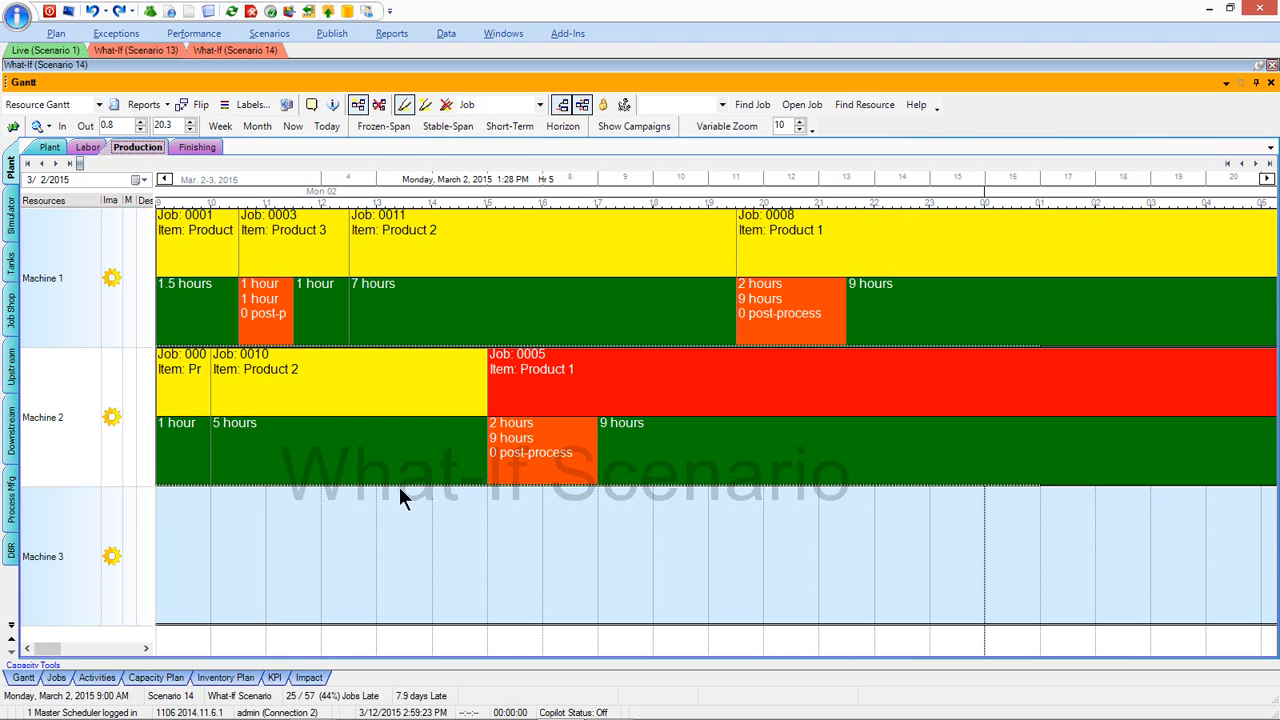
click(265, 104)
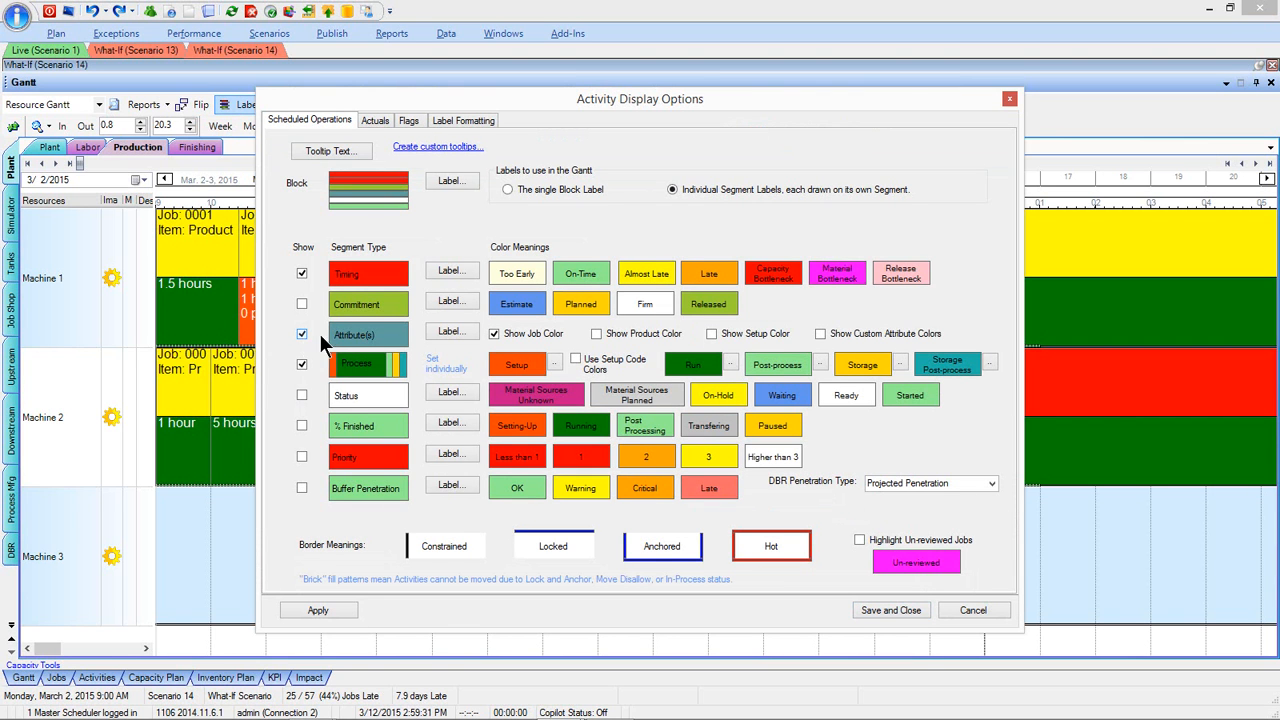
click(891, 610)
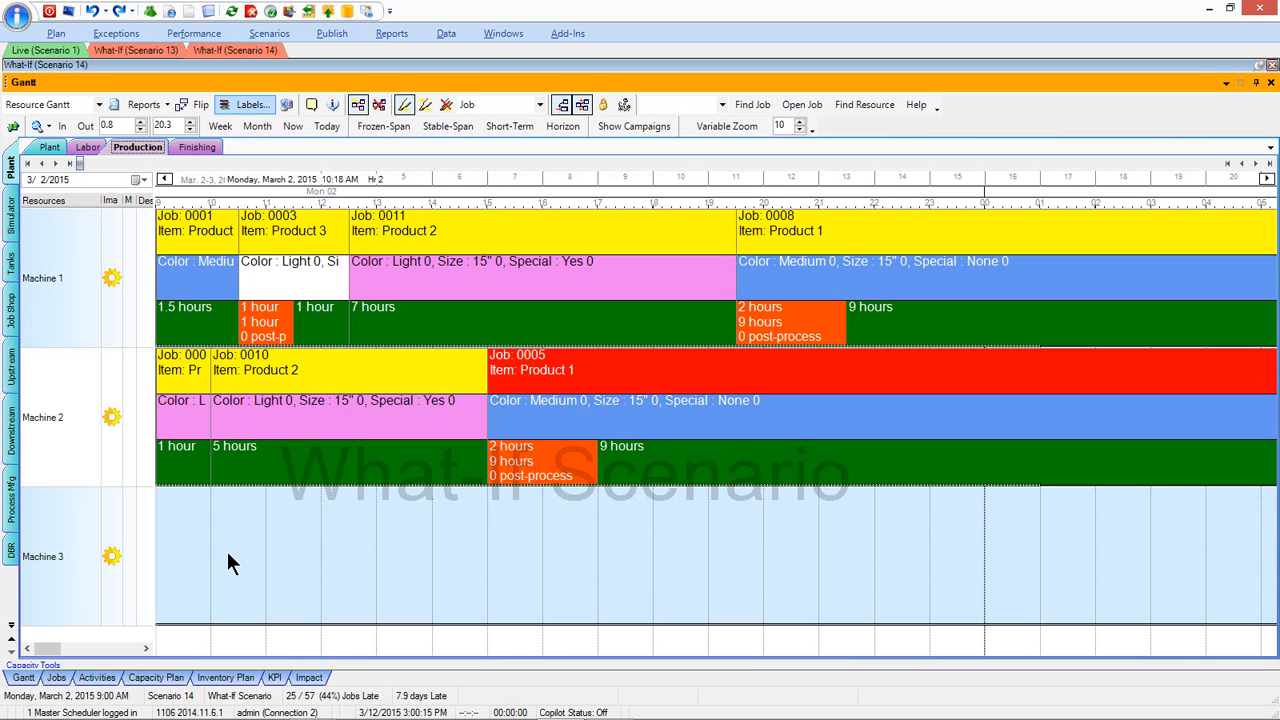
Set the Least Setup Hours weight to 1000 in Machine 2's Due Date optimize rule, review the rule summary and save the rule
right_click(76, 402)
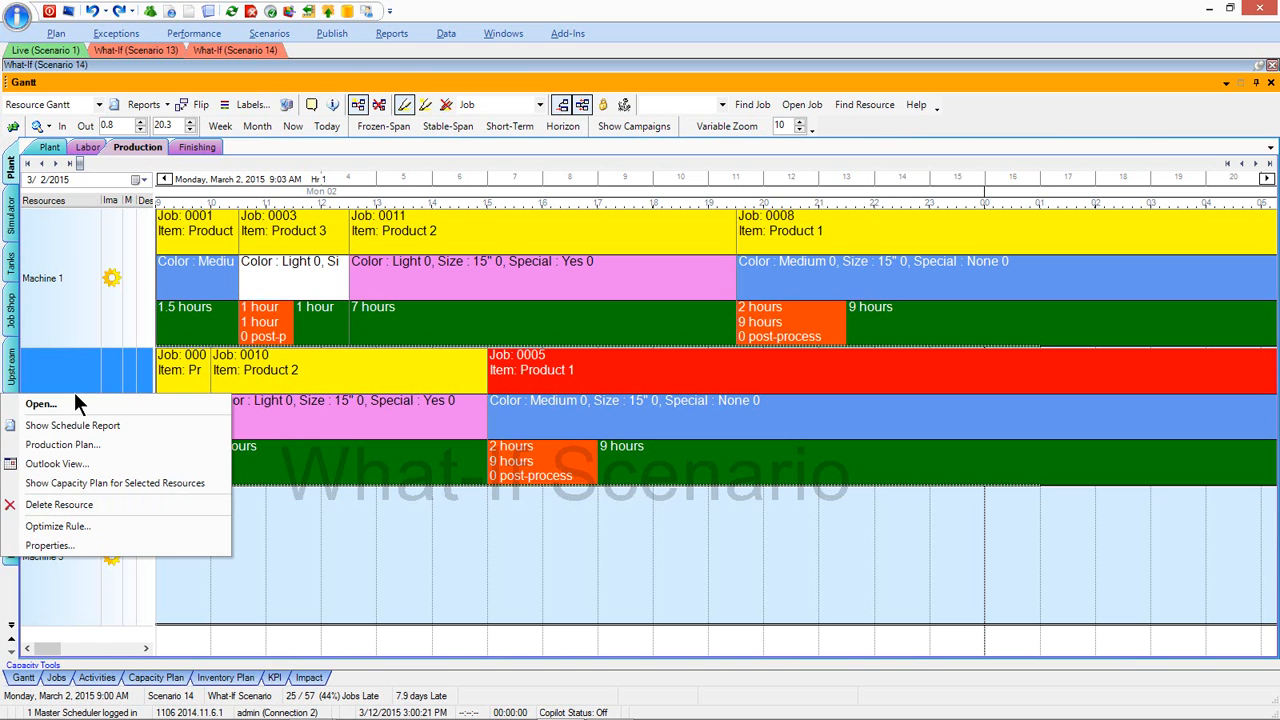
click(128, 526)
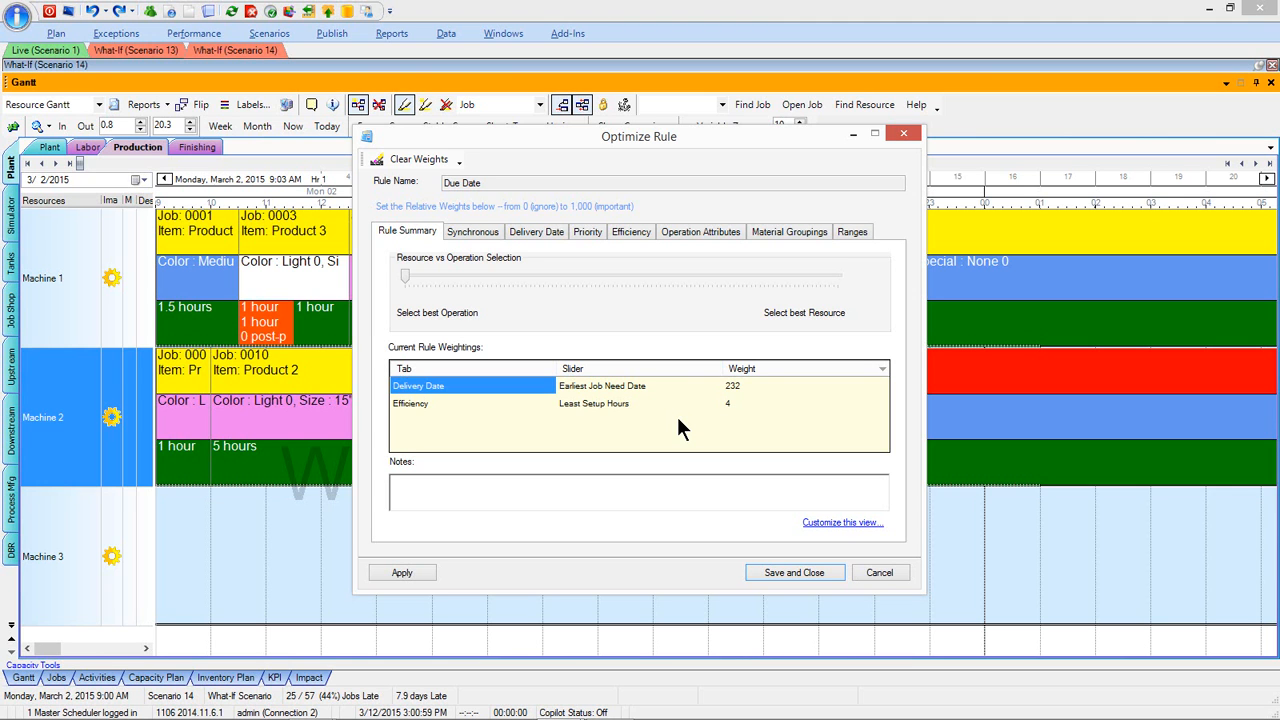
click(633, 232)
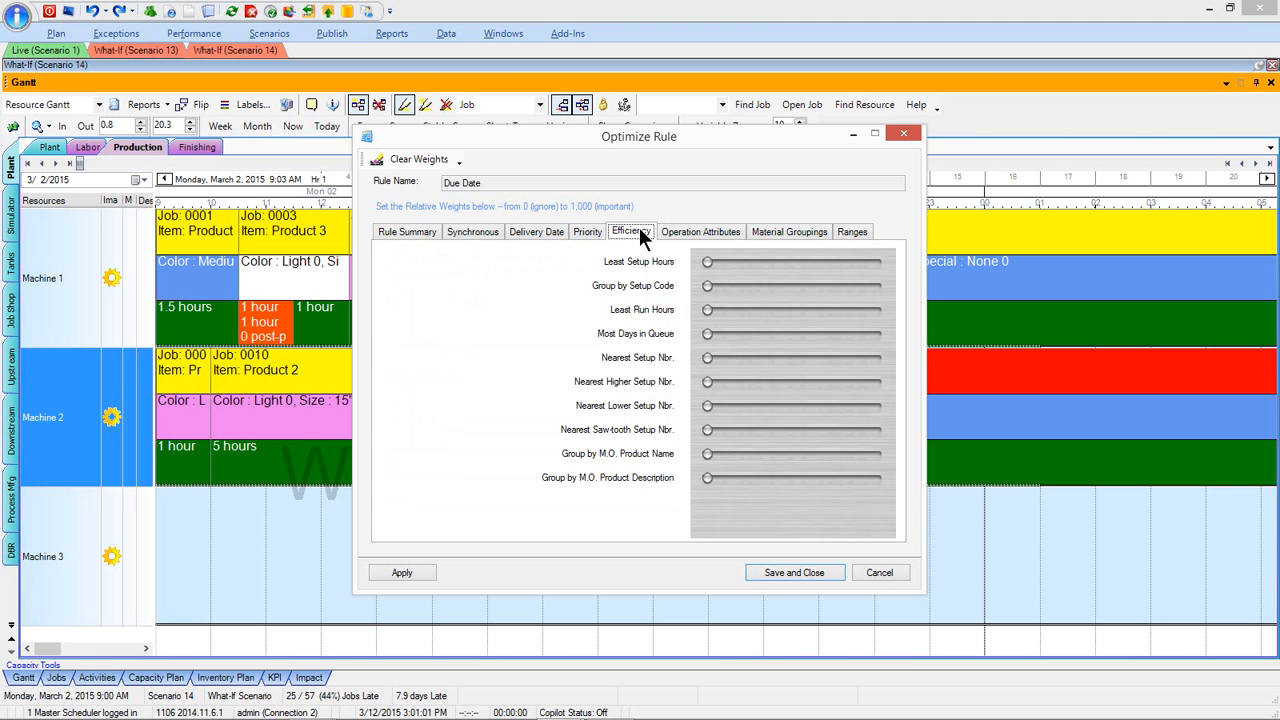
drag(706, 263, 719, 265)
drag(870, 262, 883, 257)
click(411, 233)
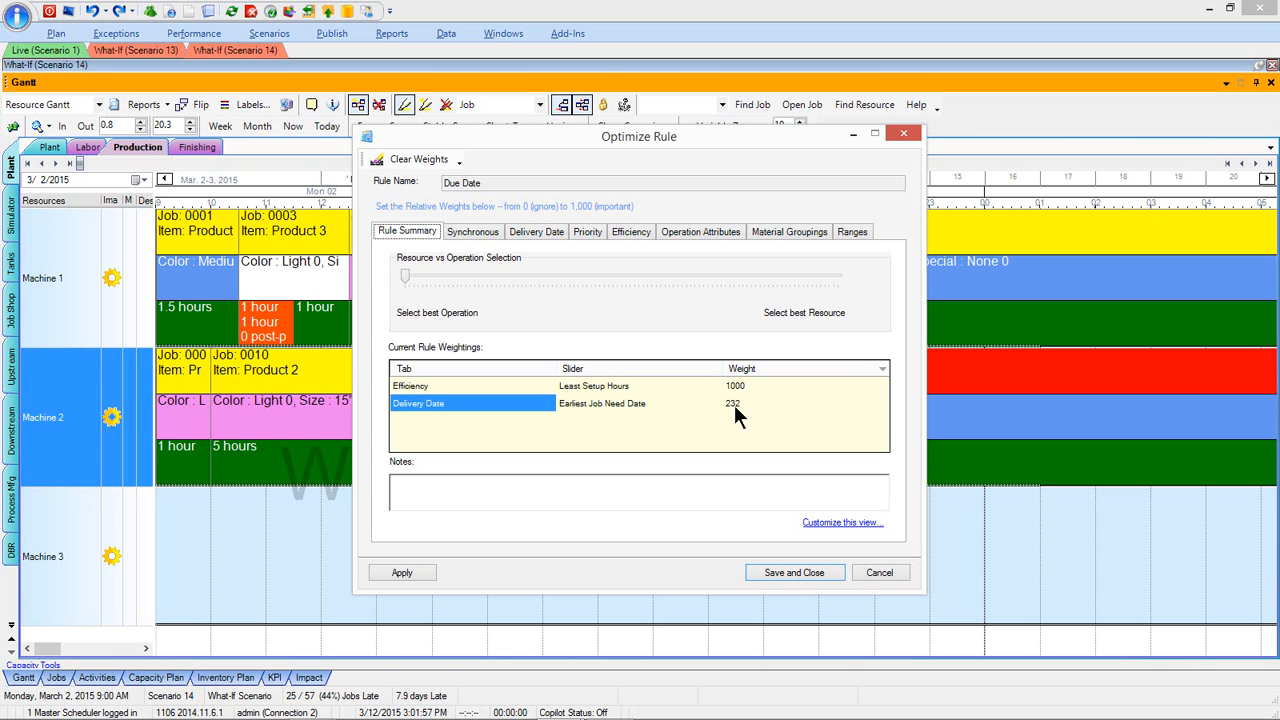
click(748, 573)
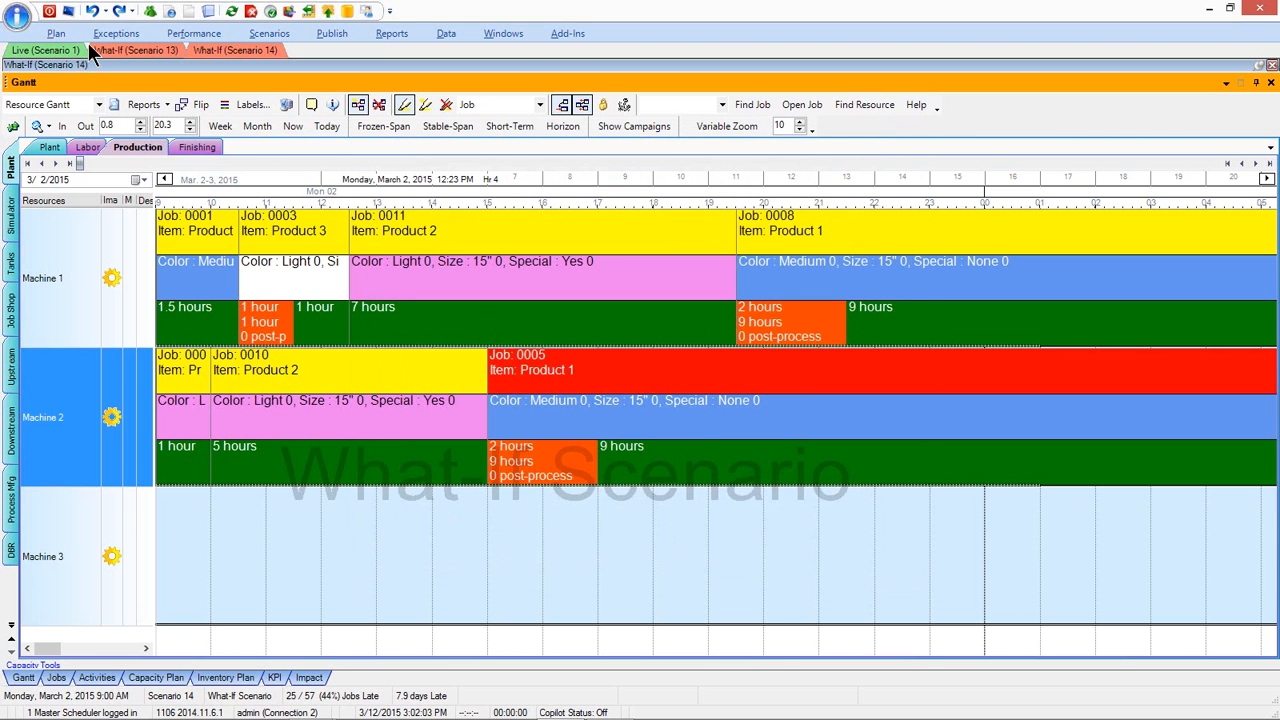
Optimize the schedule of the second What-If scenario
click(58, 33)
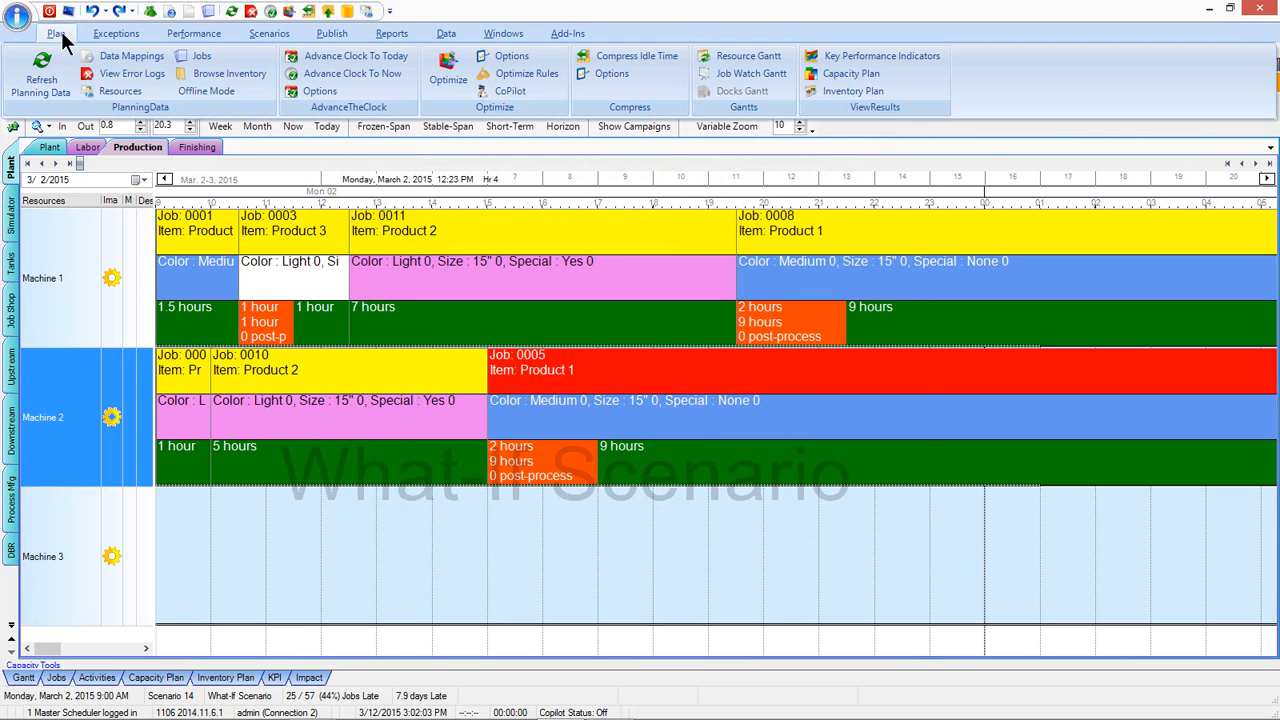
click(457, 82)
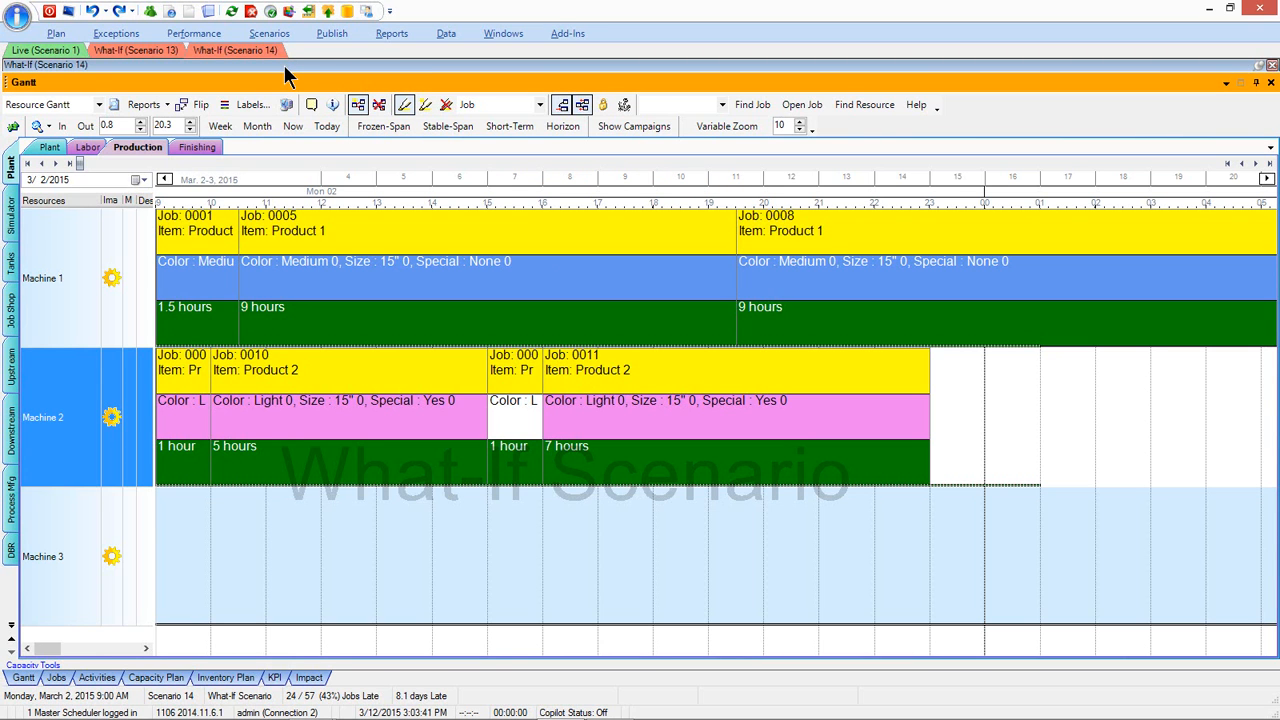
Compare the live schedule with both What-If scenarios across all metrics, from throughput and late jobs to total setup hours, and close the comparison
click(282, 35)
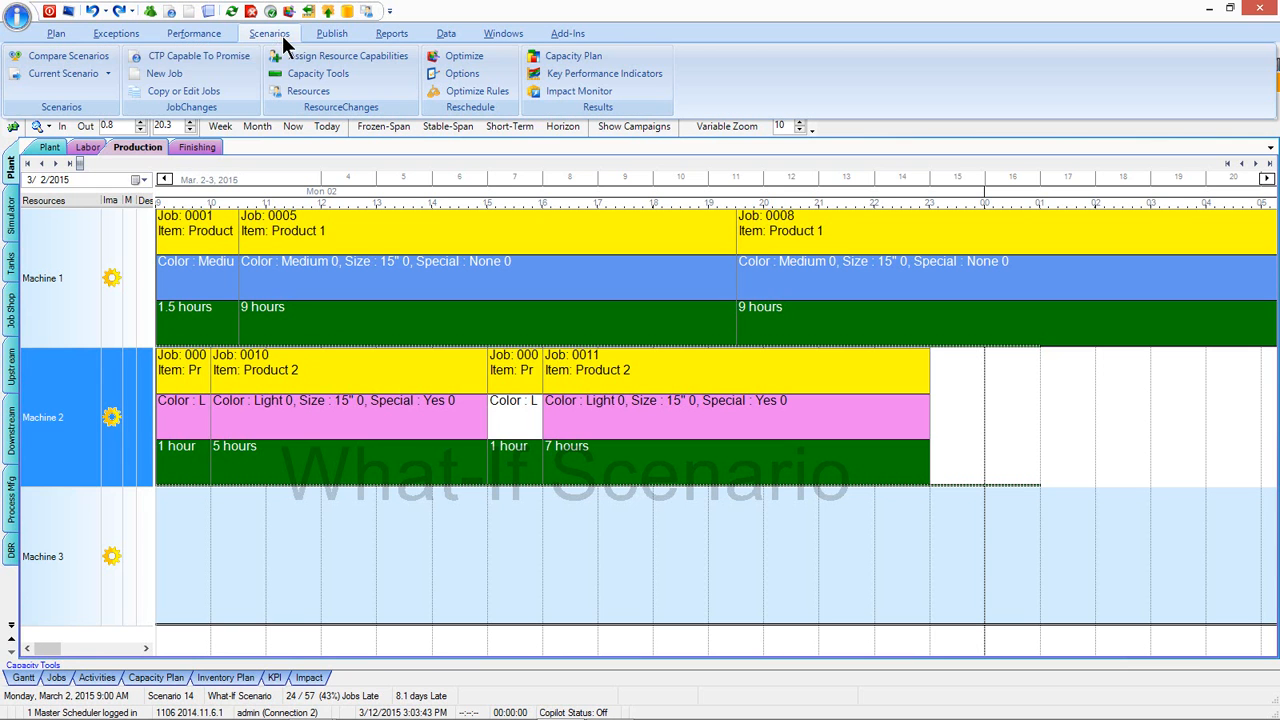
click(94, 57)
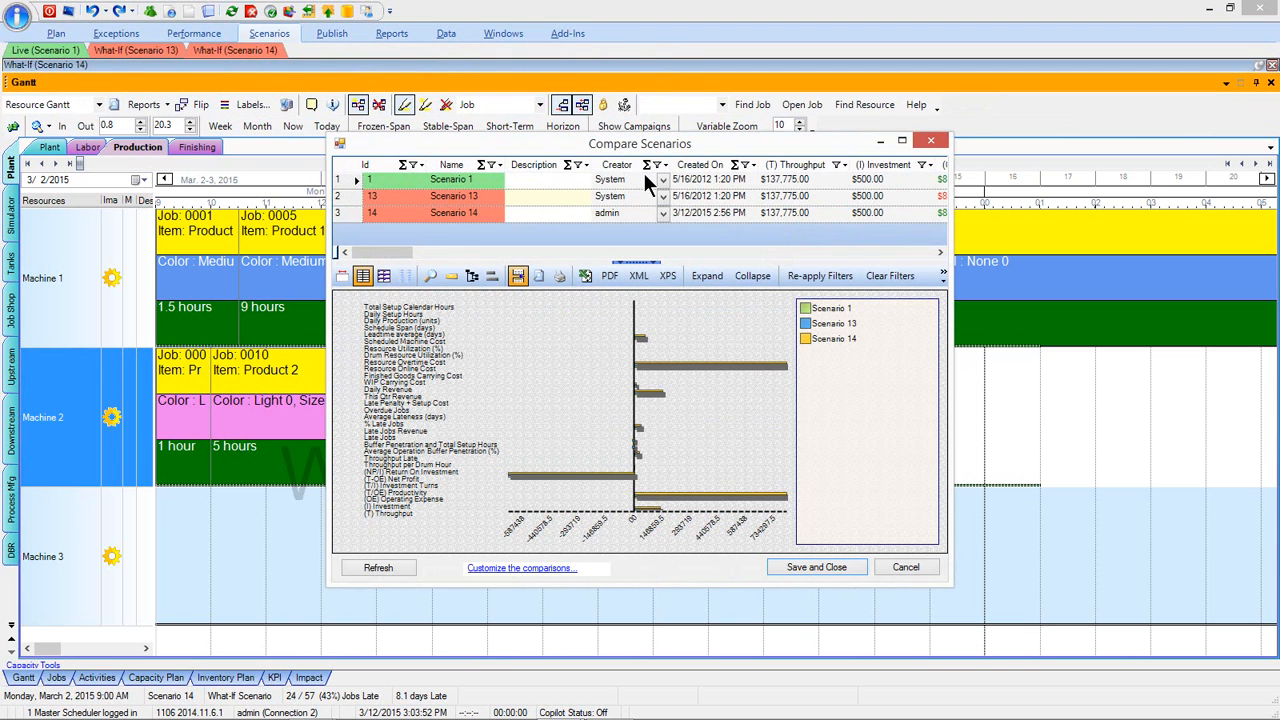
click(902, 140)
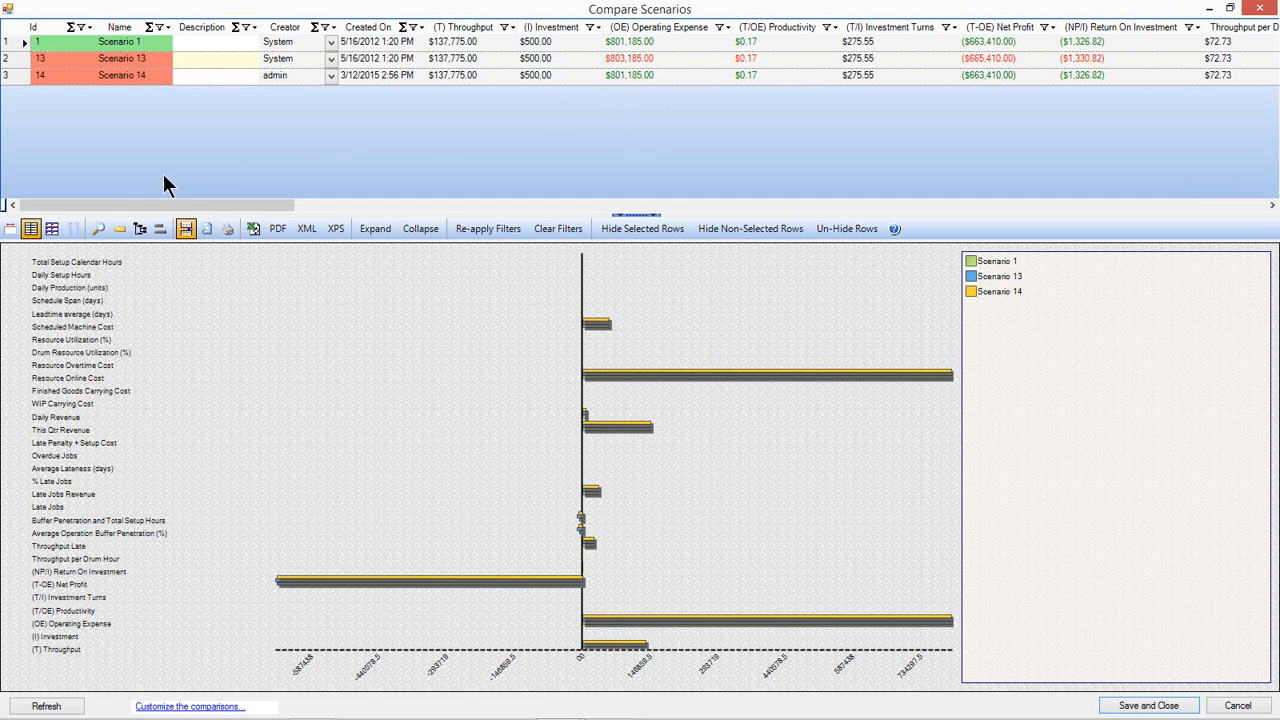
drag(171, 197, 492, 197)
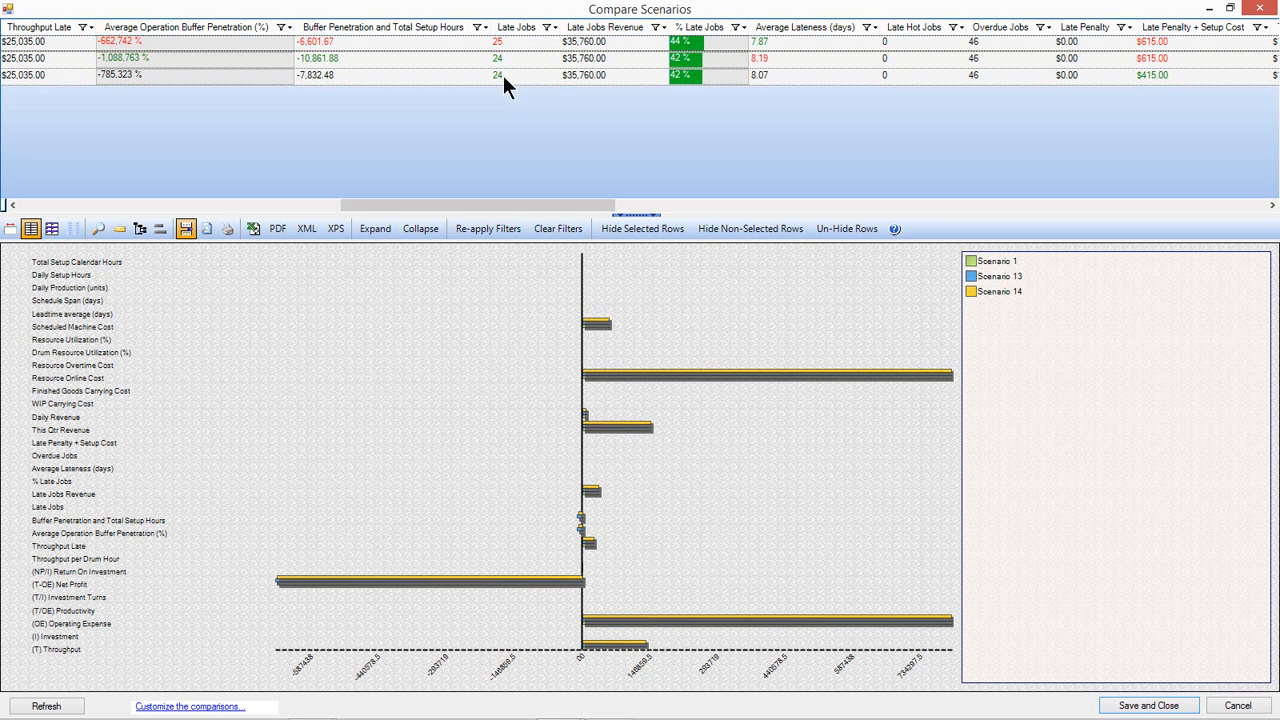
drag(502, 204, 1160, 200)
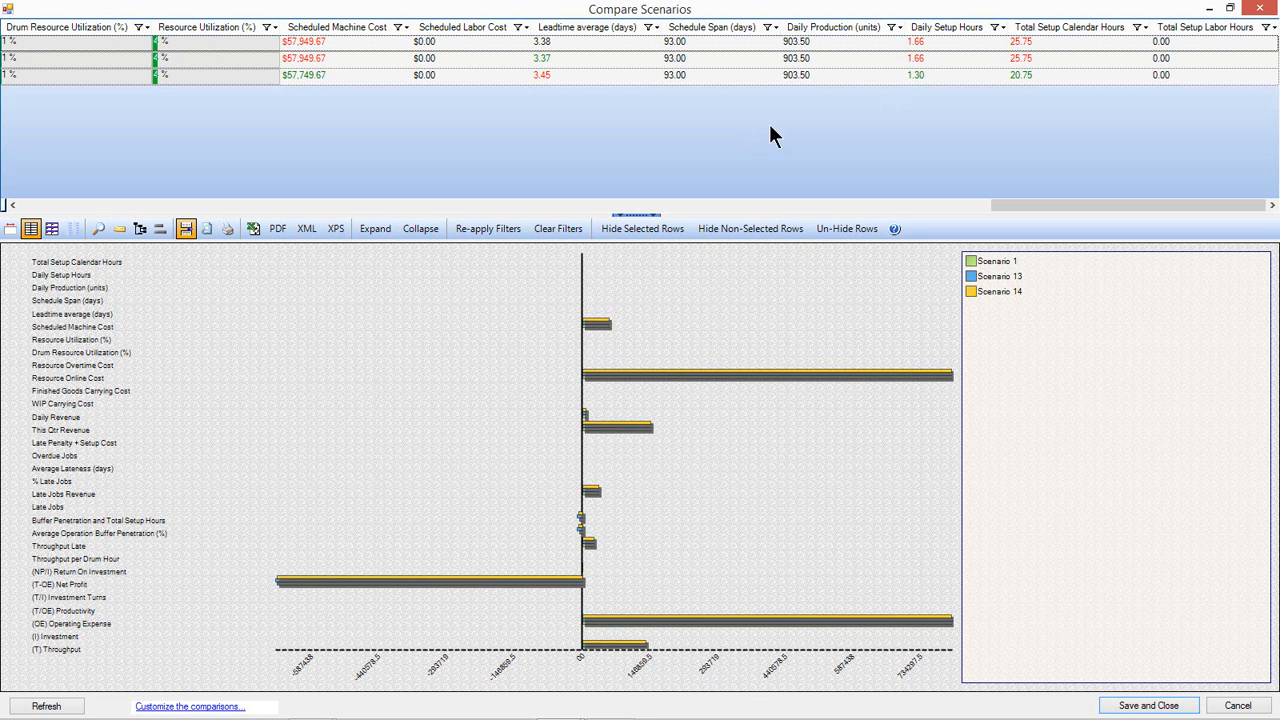
click(1259, 8)
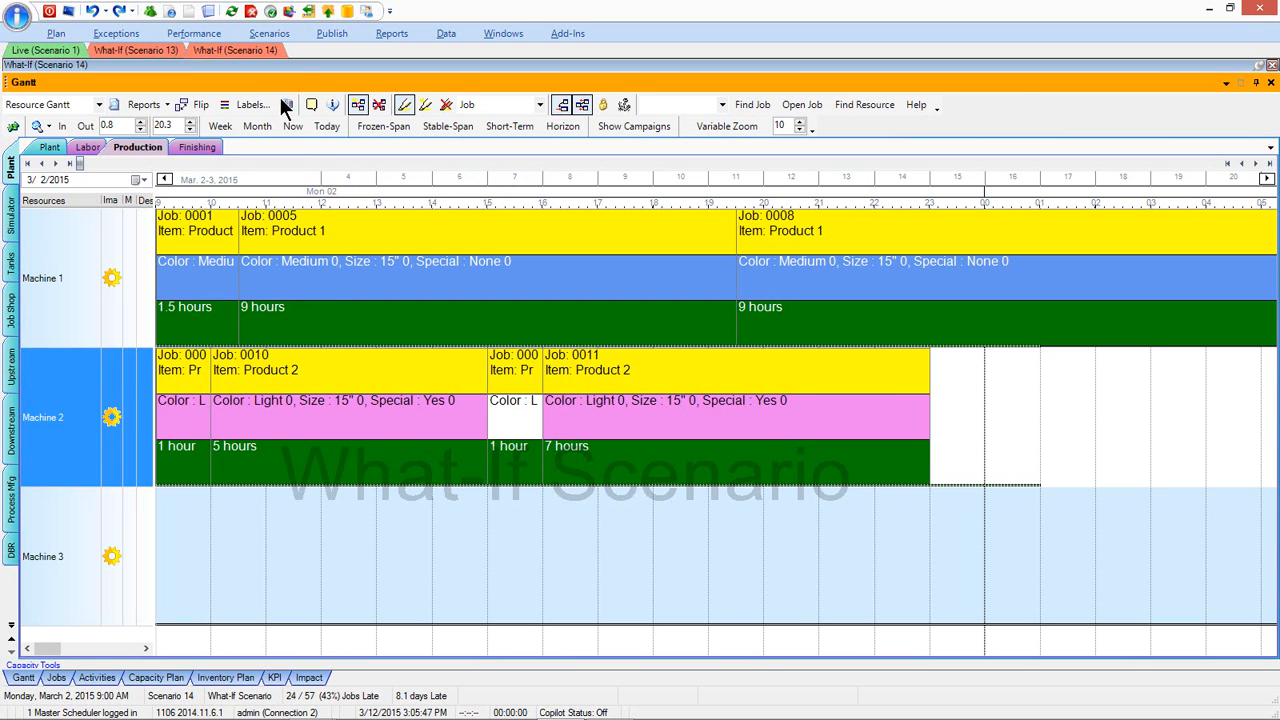
Hide the Attribute(s) and Process segments on the Gantt's activity blocks, leaving only the Timing segment, and save the display options
click(250, 105)
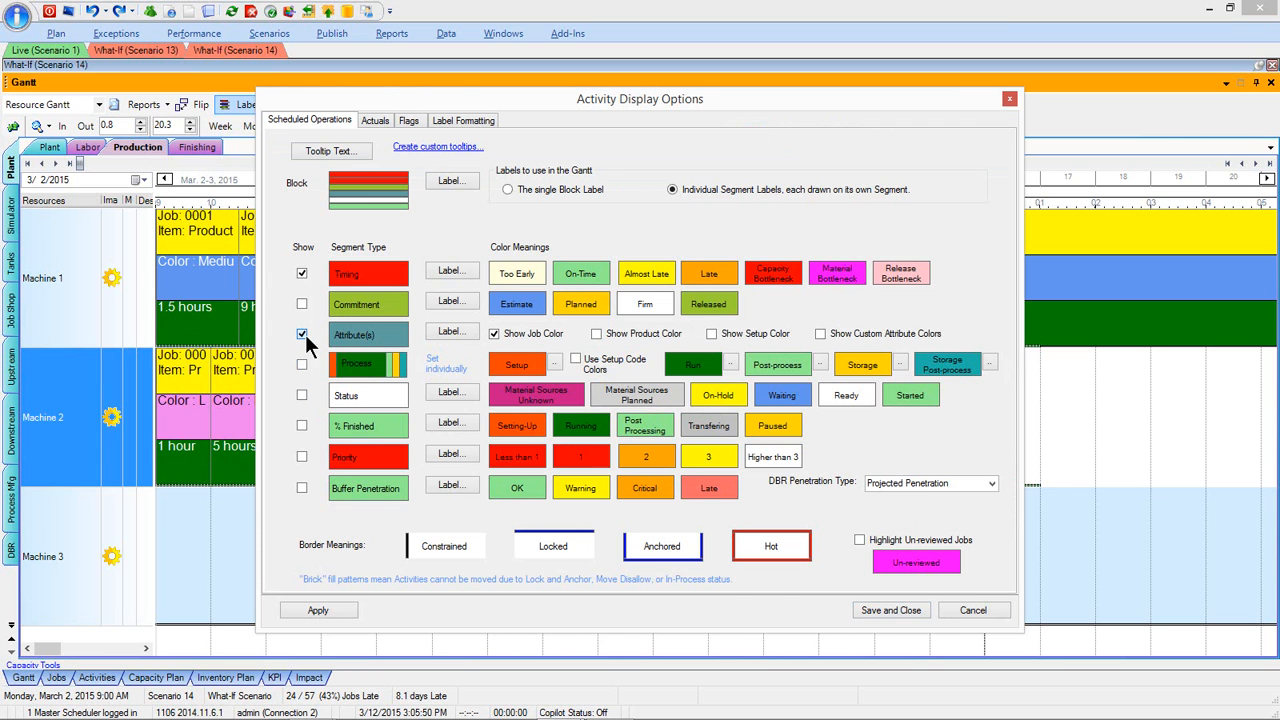
click(303, 334)
click(873, 605)
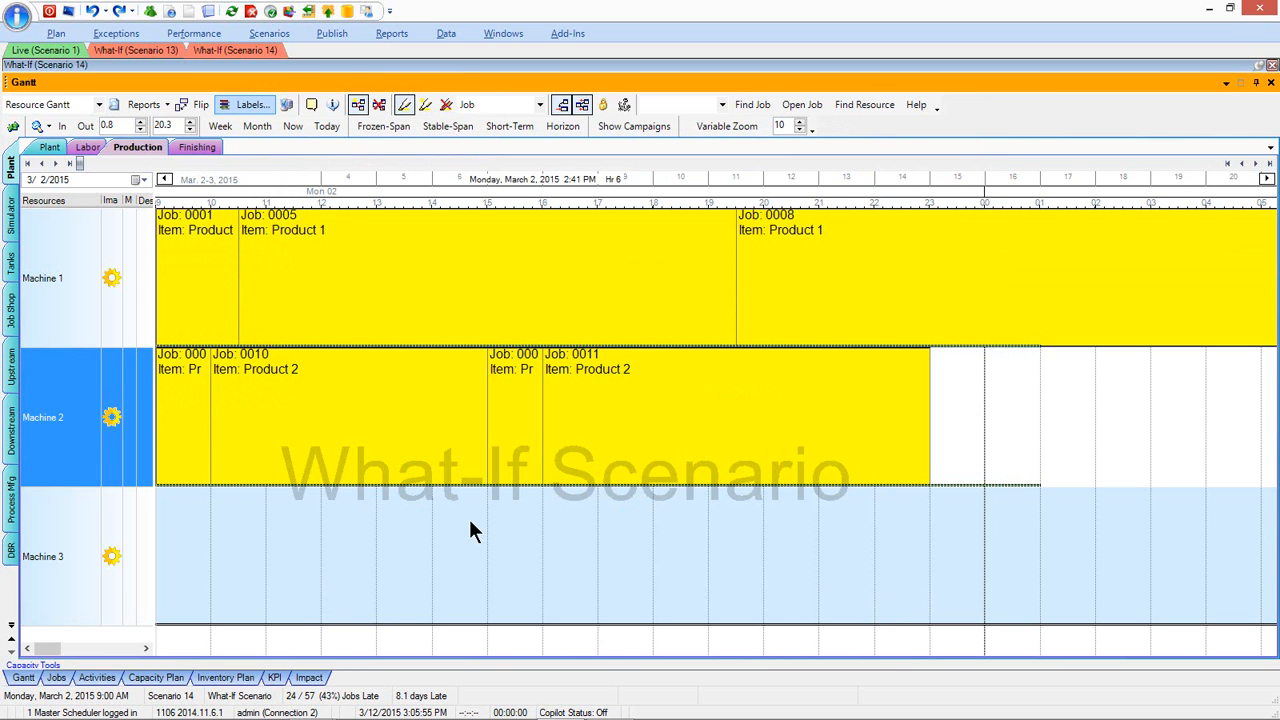
In the Process Mfg plant's Gantt, move job Process WIP 1 on Batch 1 to start at about 8 AM on Tuesday, March 3
click(17, 510)
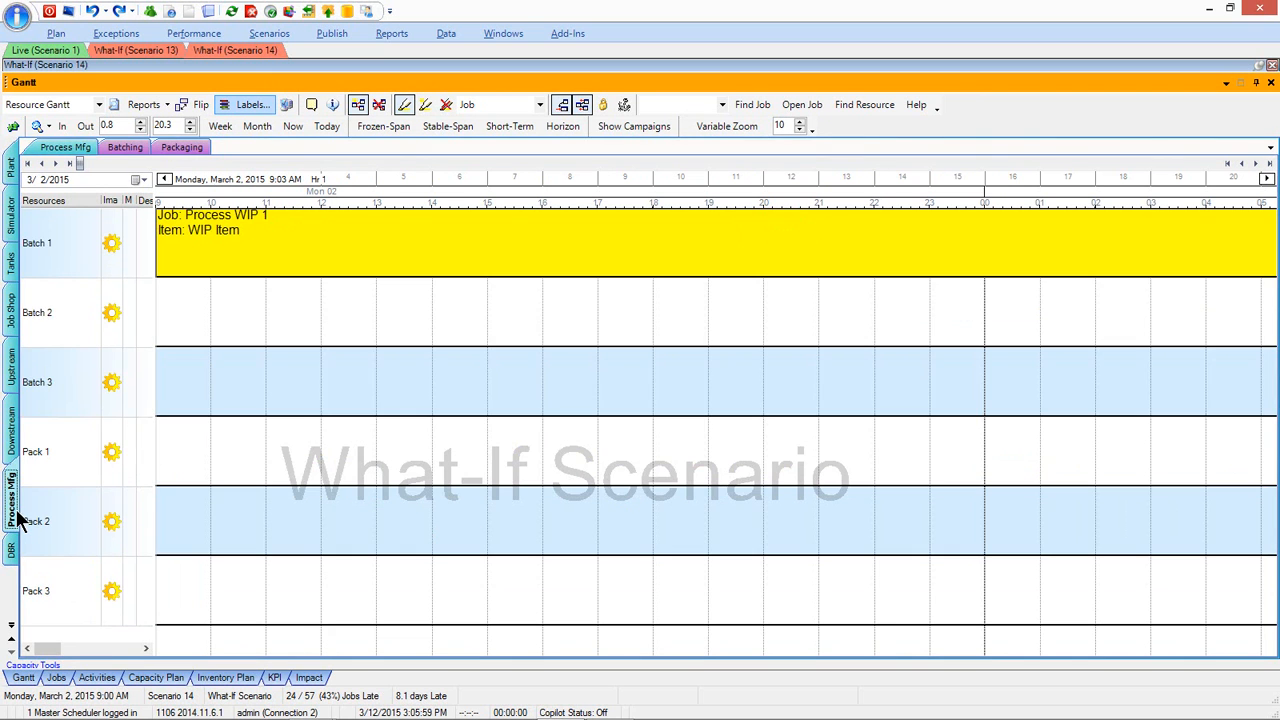
drag(322, 195, 455, 197)
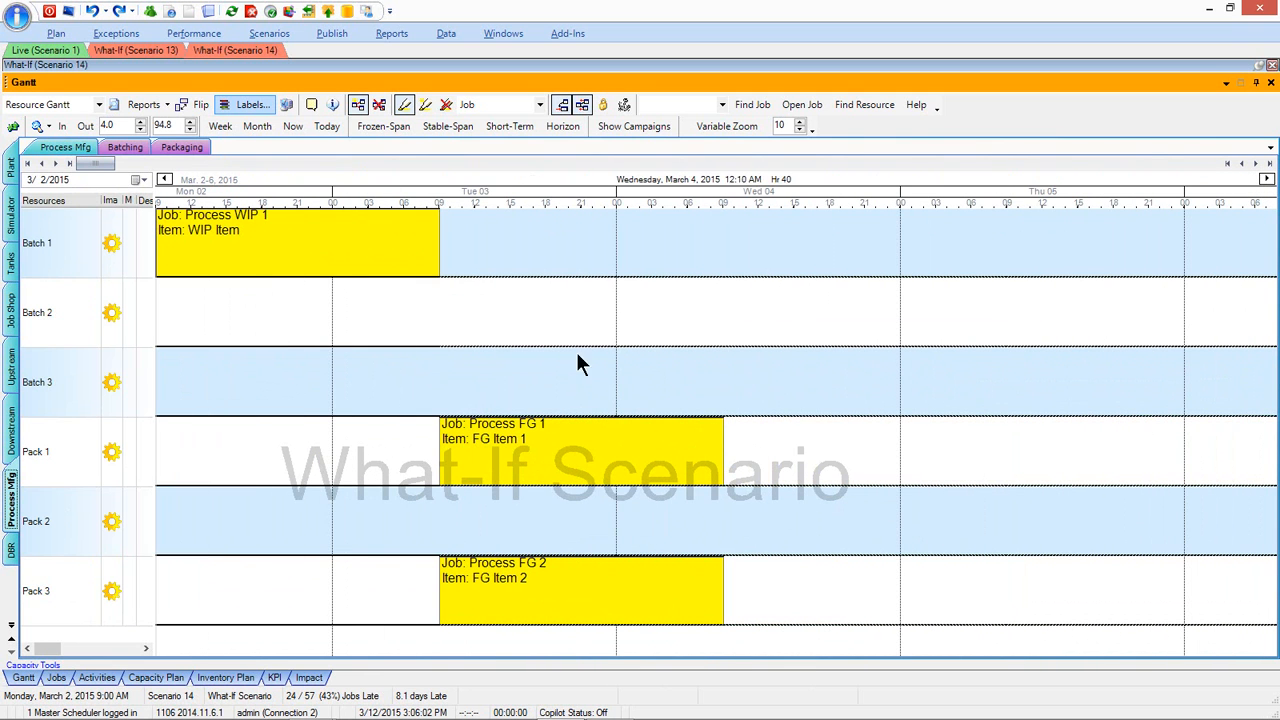
click(405, 262)
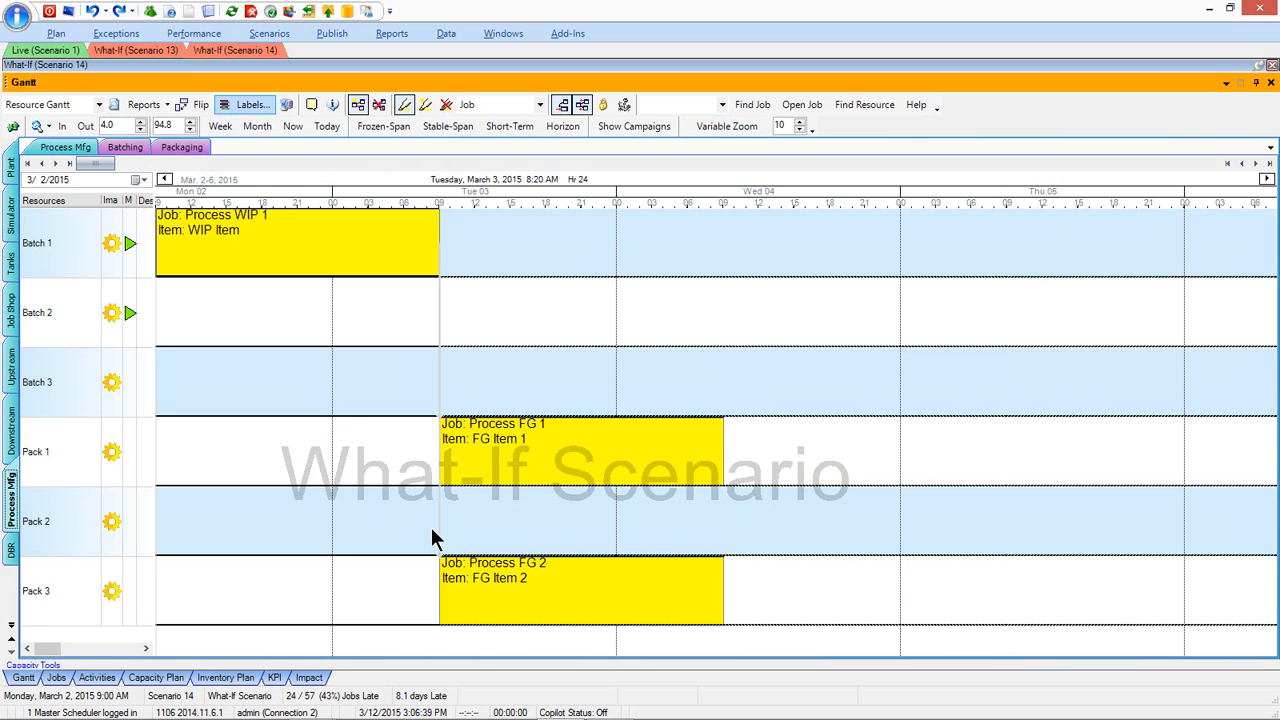
drag(240, 234, 493, 240)
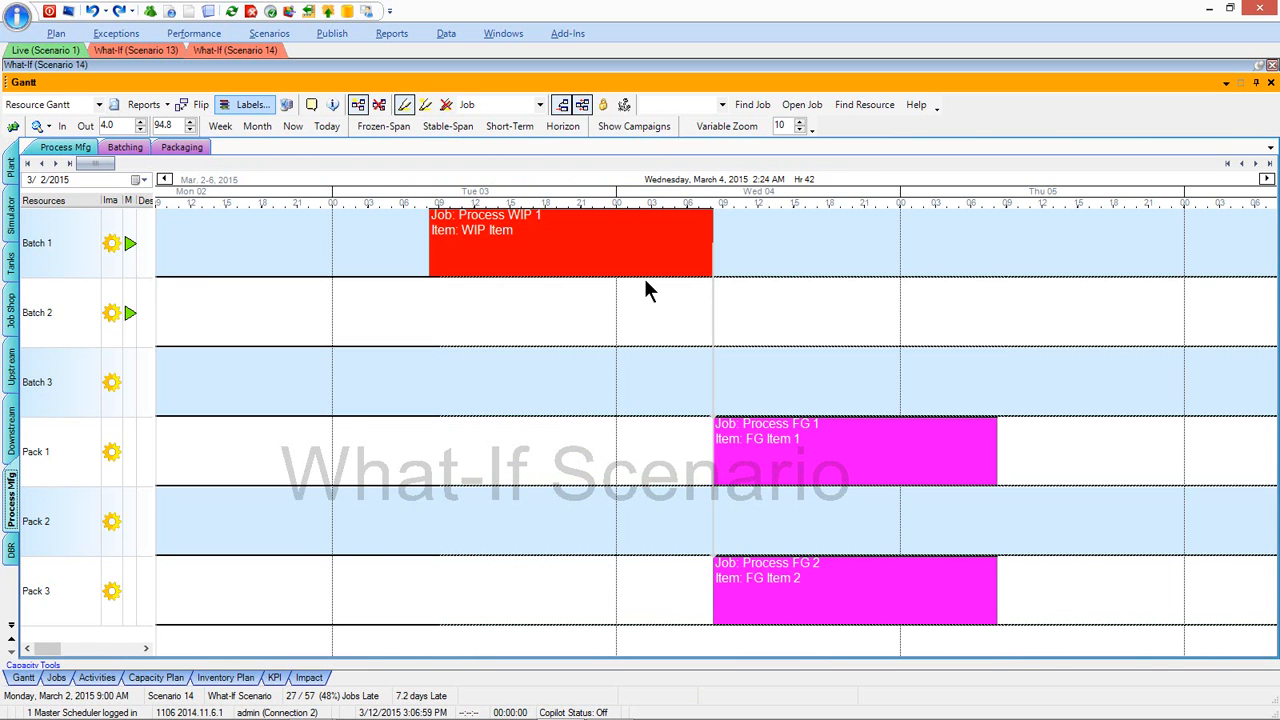
Check the Timing segment's color meanings against the job blocks in the activity display options, and close the options without changes
click(248, 110)
drag(650, 115, 320, 319)
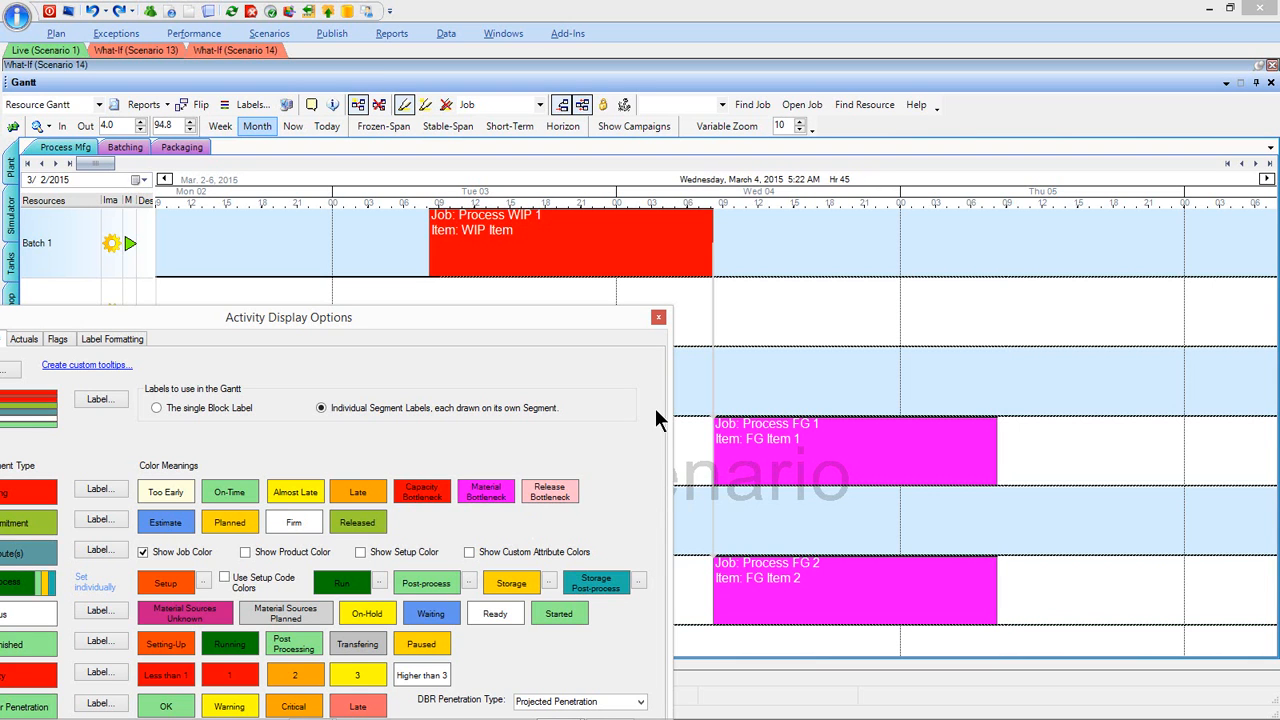
click(659, 318)
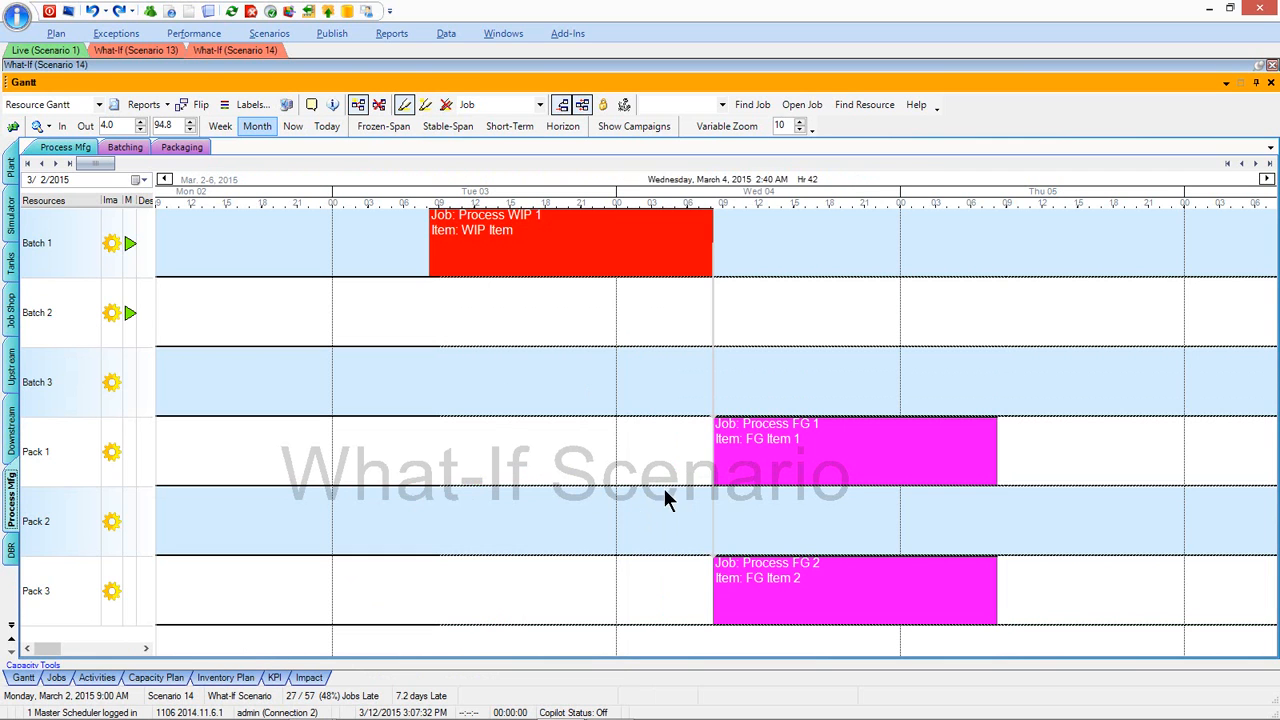
Examine job Process FG 1's inventory plot, with inventory details for material WIP Item and product FG Item 1, and switch to the overview slides
right_click(753, 443)
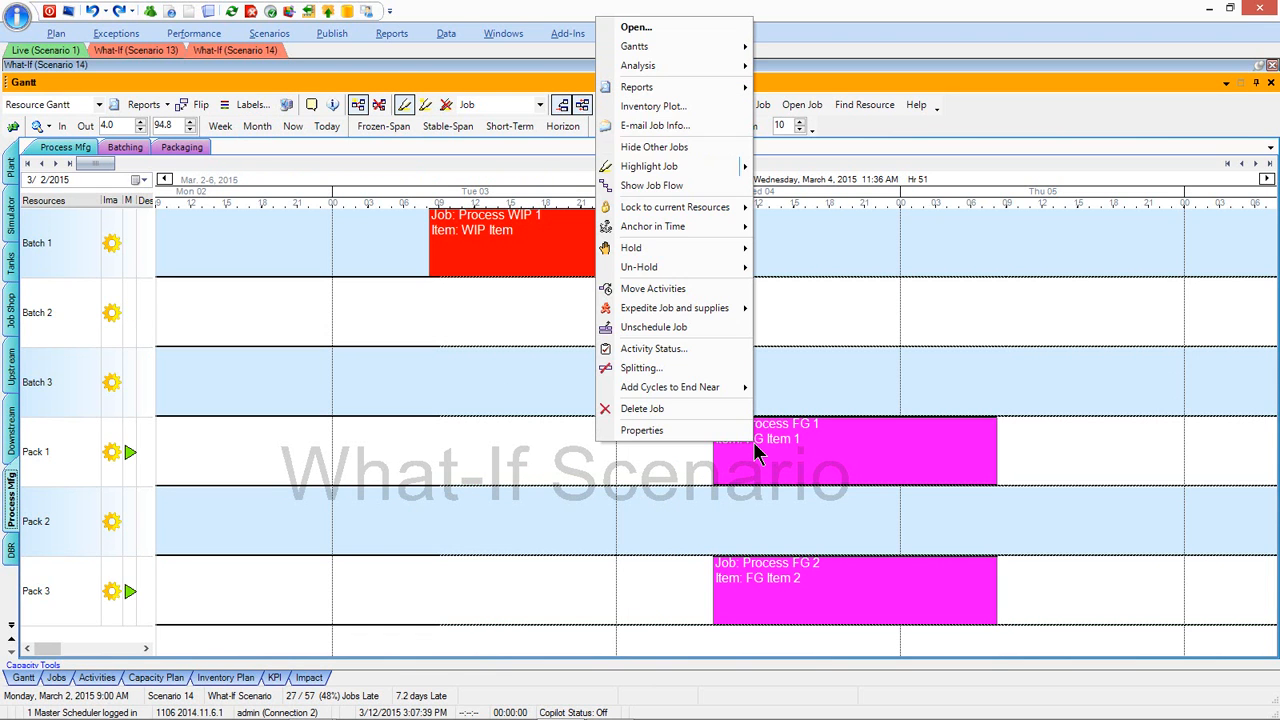
click(727, 108)
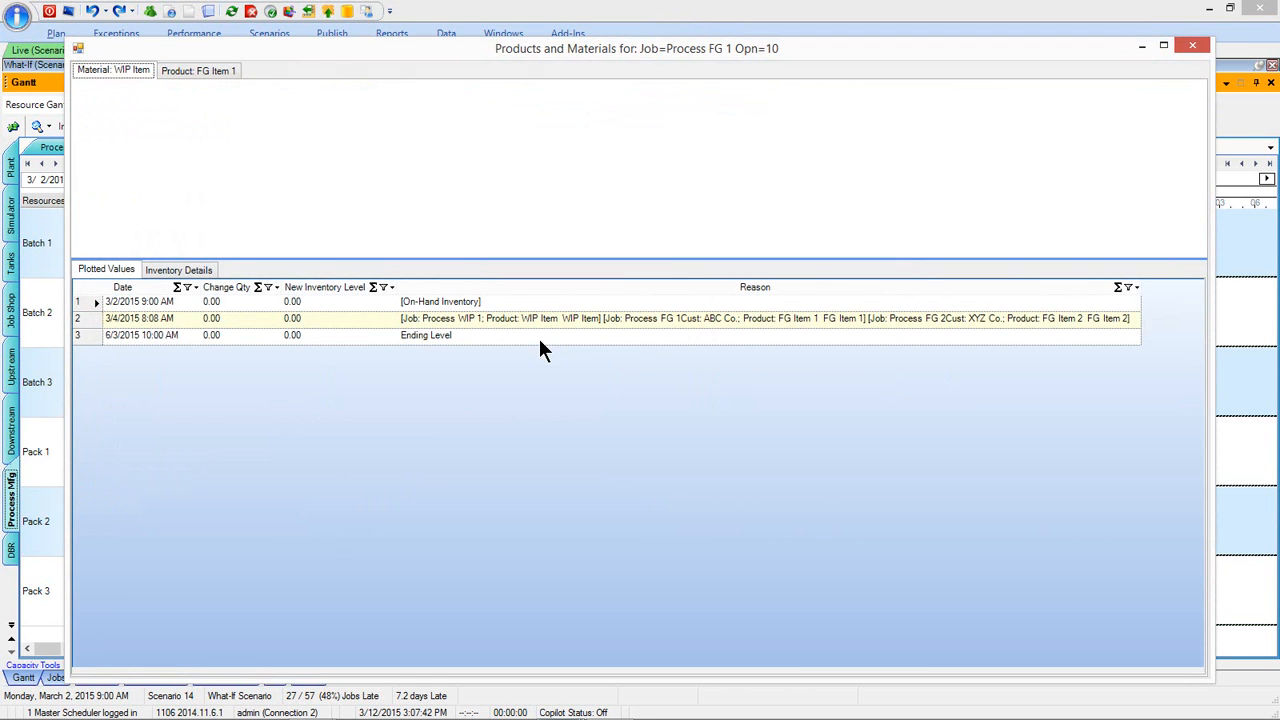
click(176, 268)
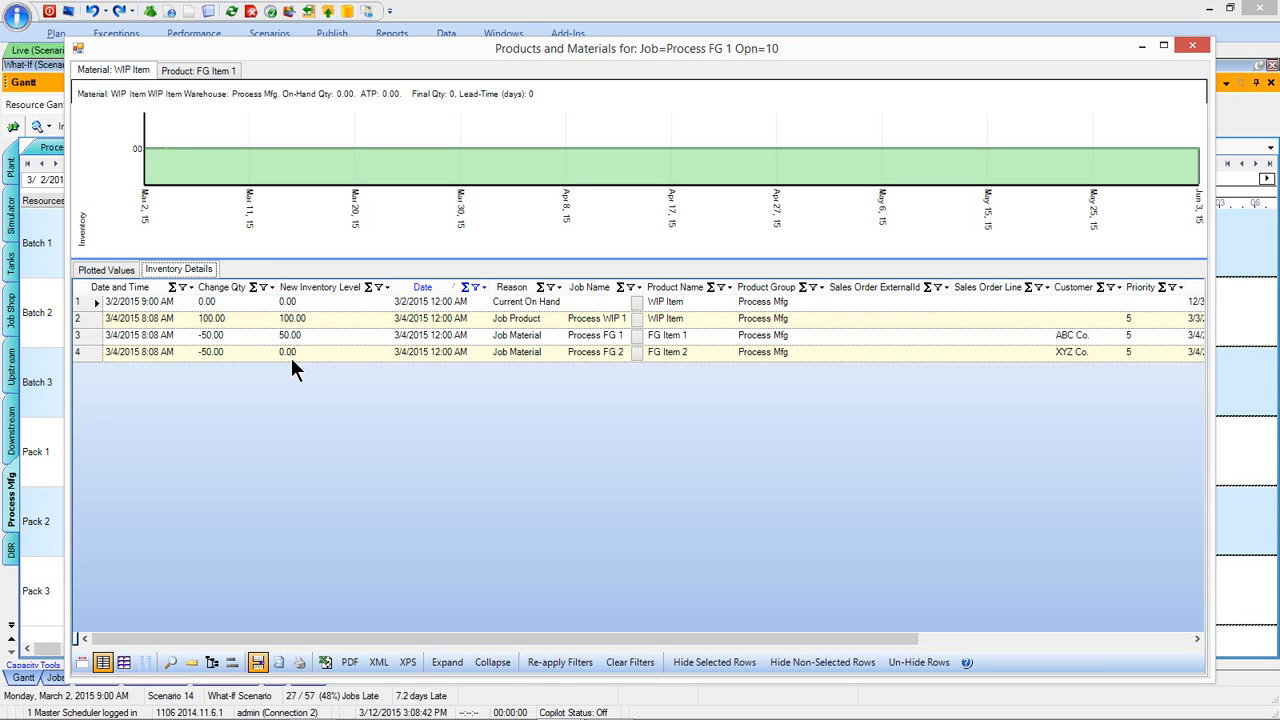
click(196, 76)
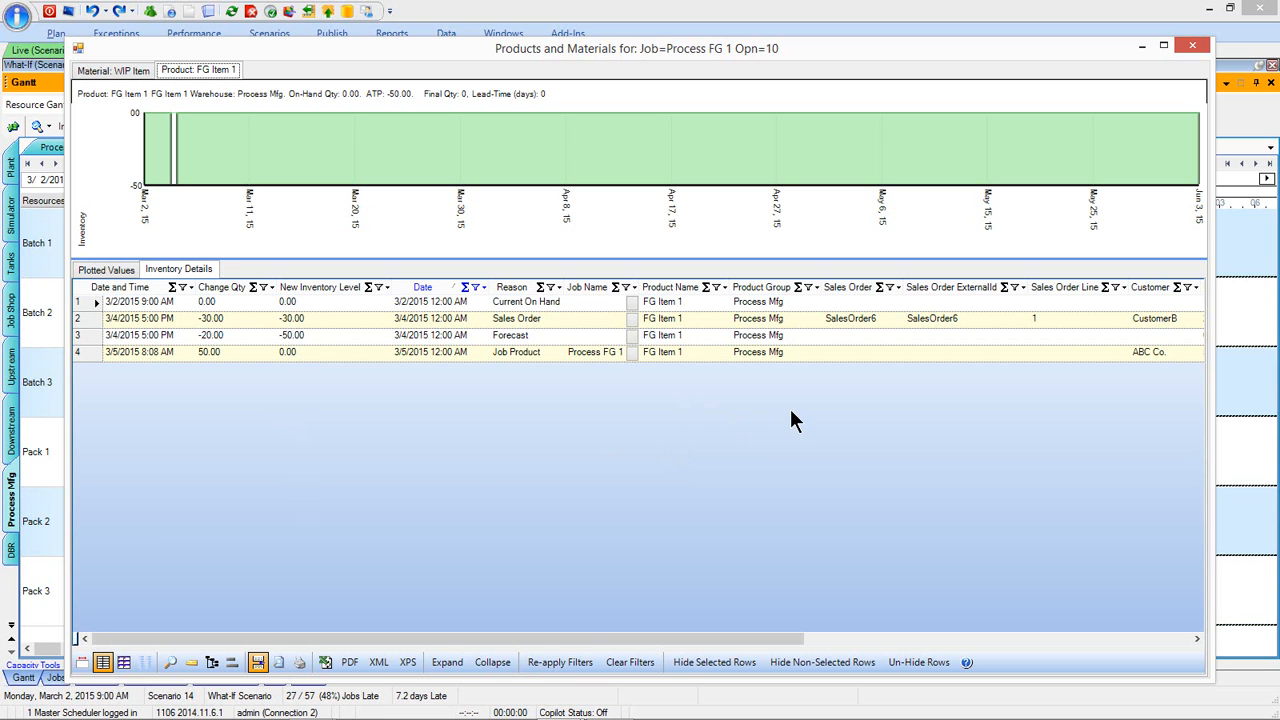
key(alt+Tab)
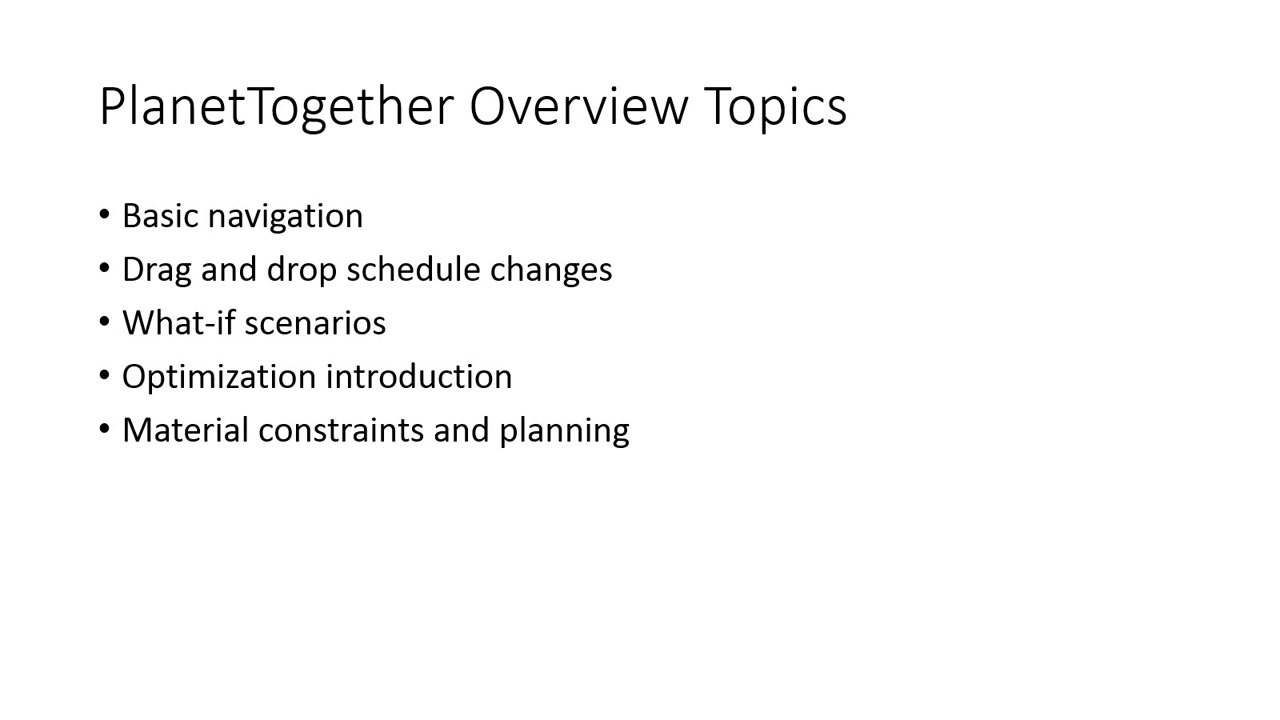